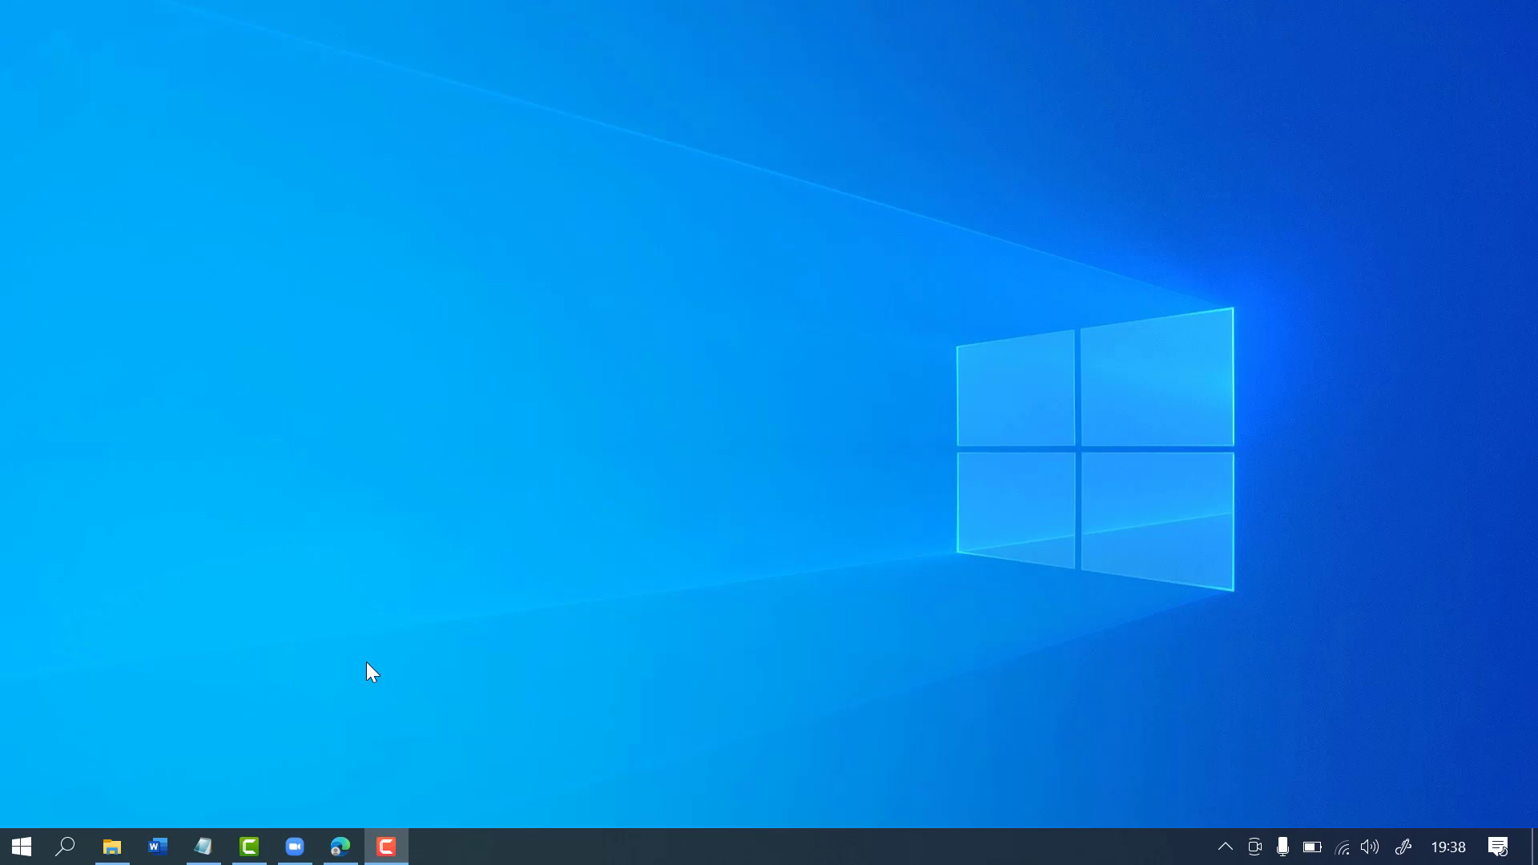
- Open Zoom, start a new meeting and join it with computer audio
{"action": "left_click", "coordinate": [295, 846]}
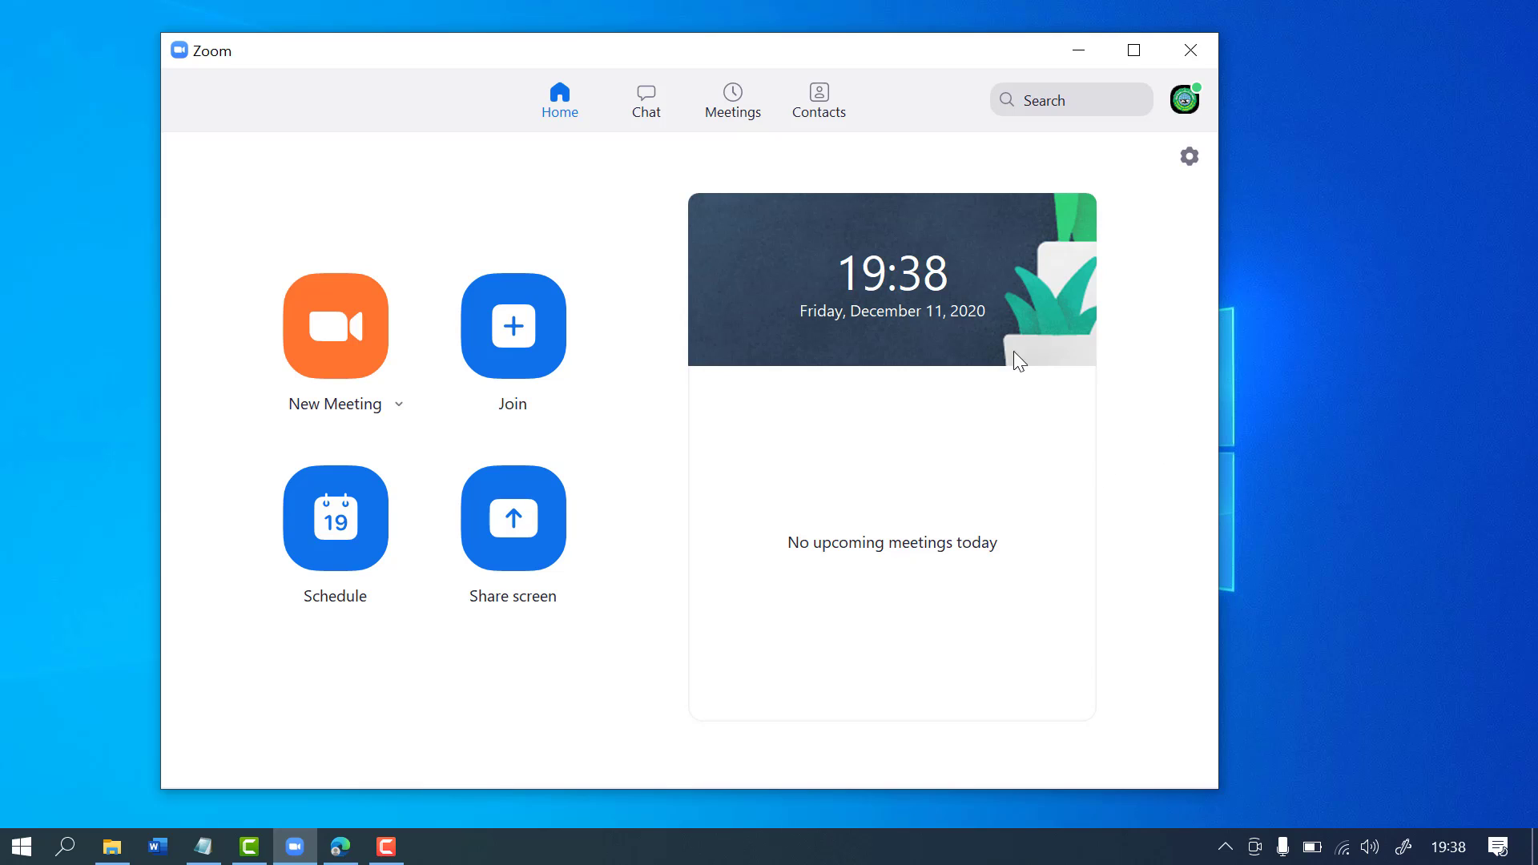
{"action": "left_click", "coordinate": [304, 337]}
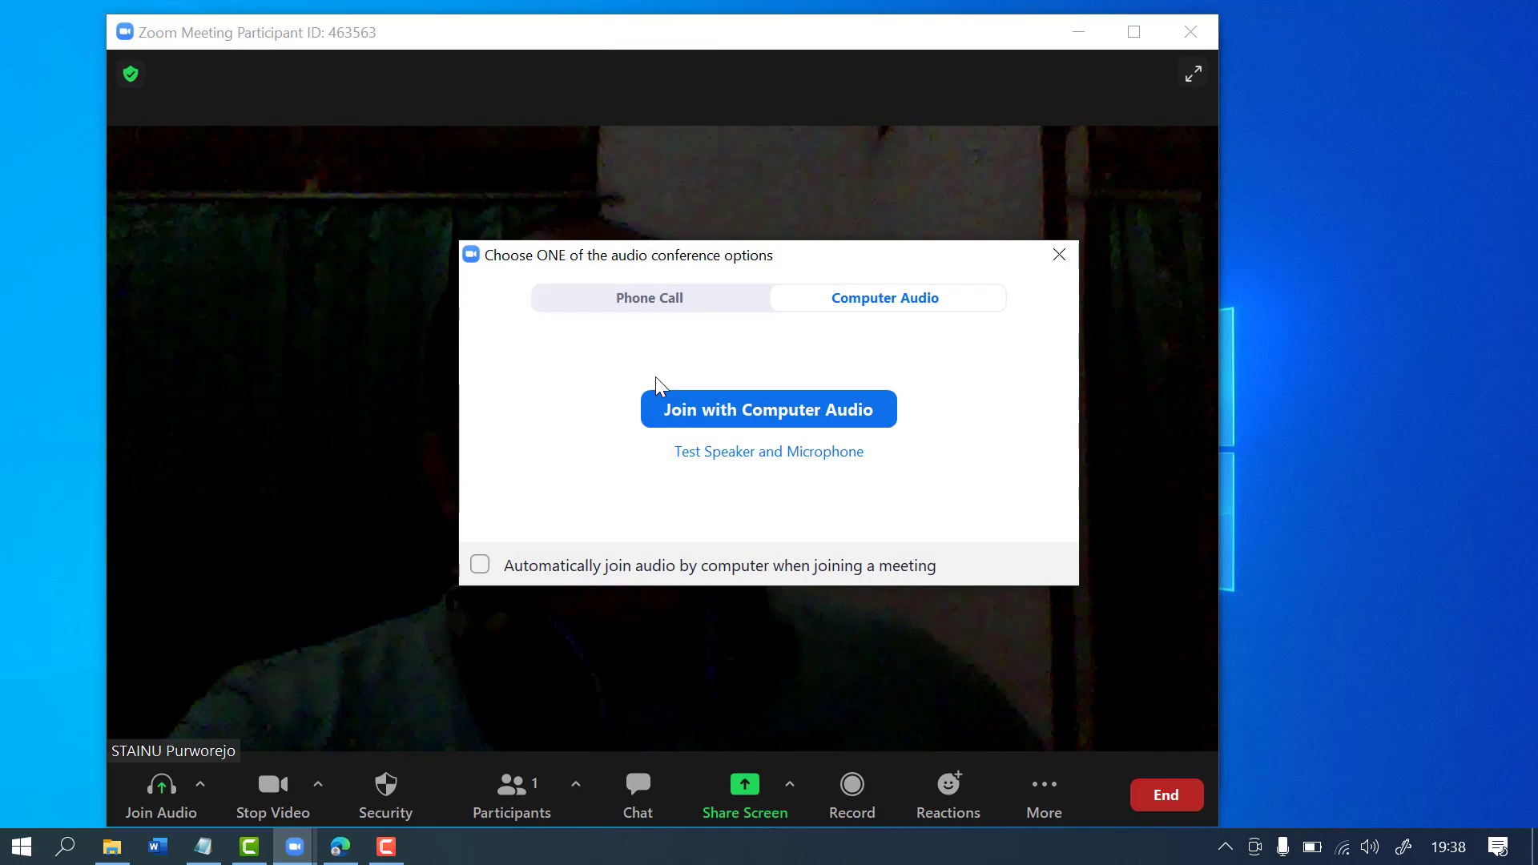
{"action": "left_click", "coordinate": [673, 420]}
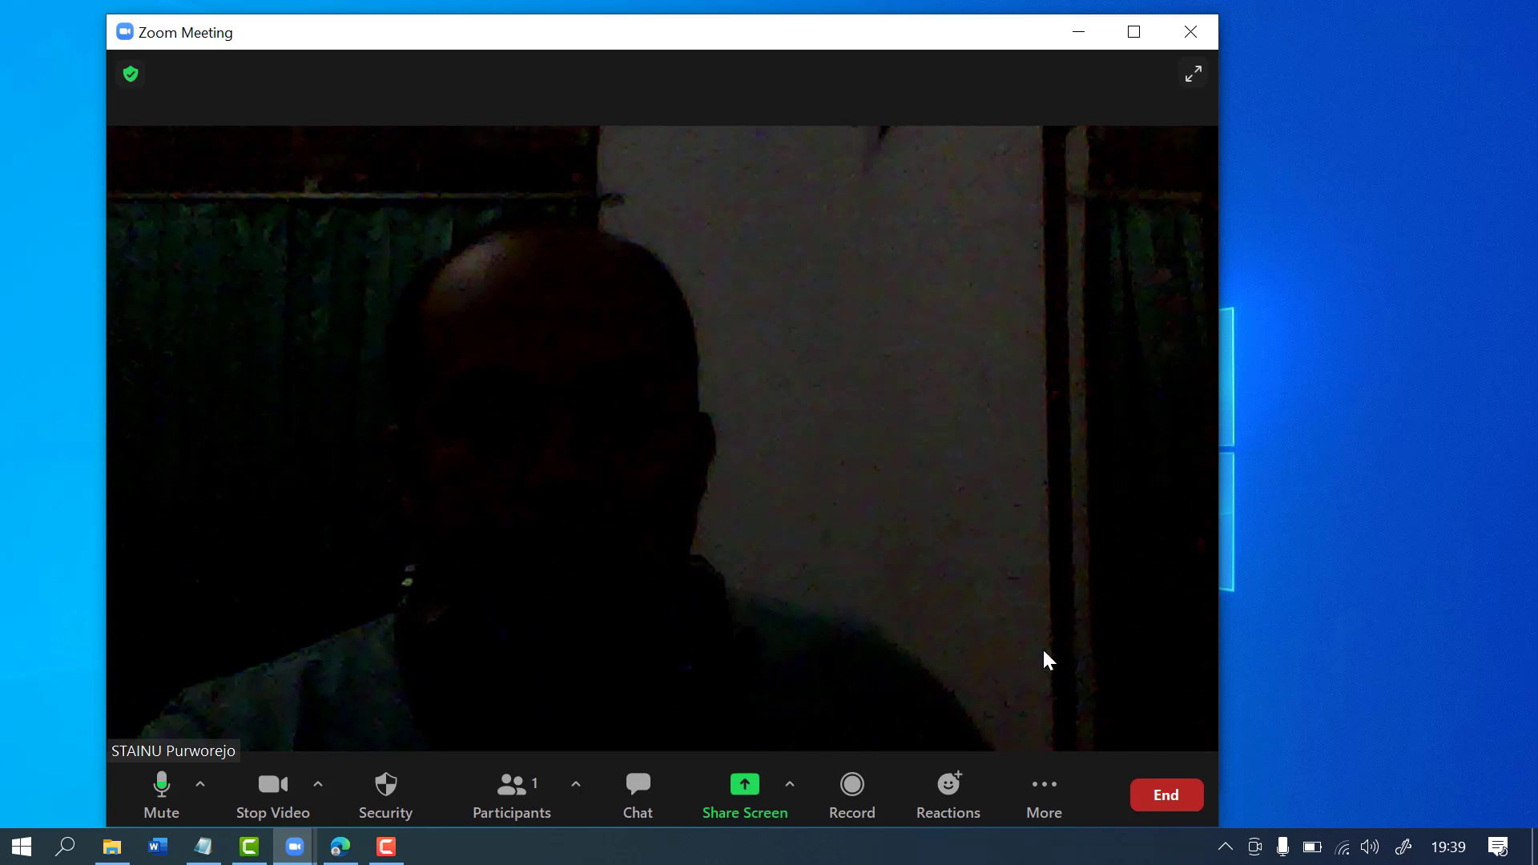
- Broadcast the meeting live on YouTube, connecting the Google account with Zoom's requested permission and going live with Public privacy
{"action": "left_click", "coordinate": [1046, 771]}
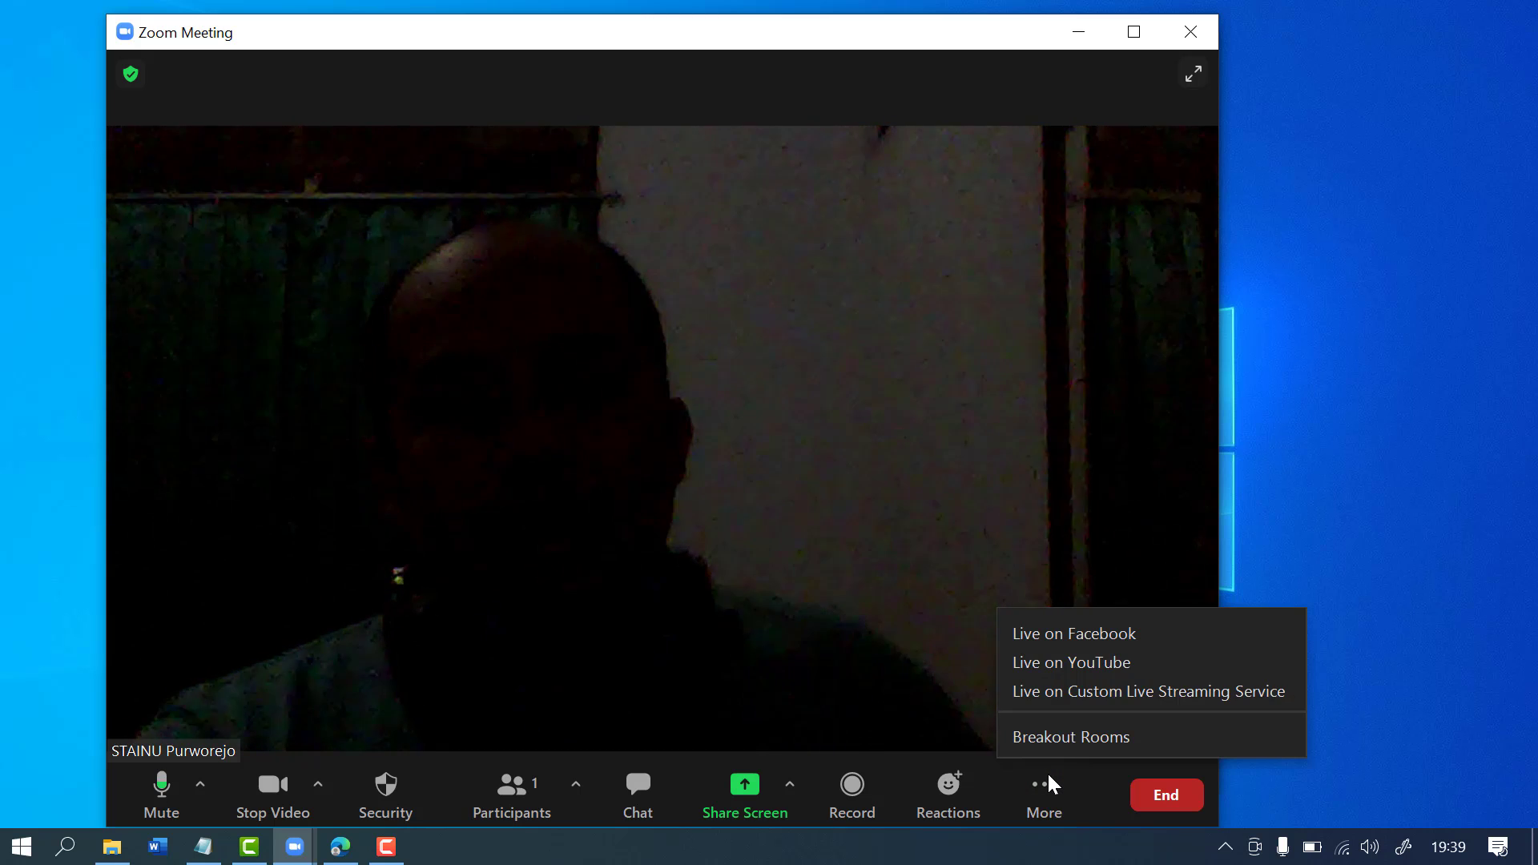
{"action": "left_click", "coordinate": [1092, 667]}
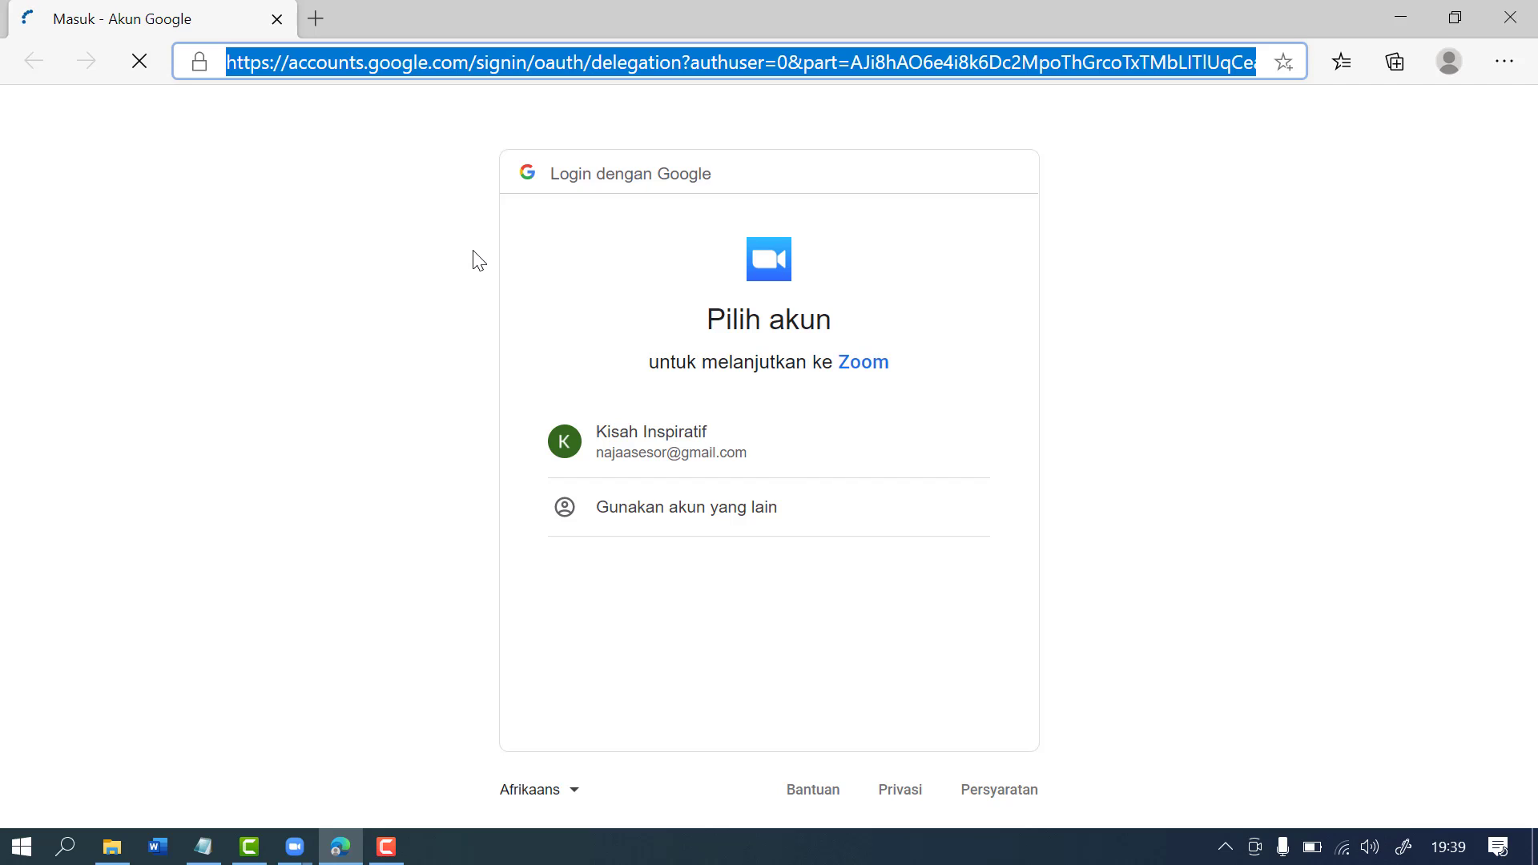
{"action": "left_click", "coordinate": [690, 443]}
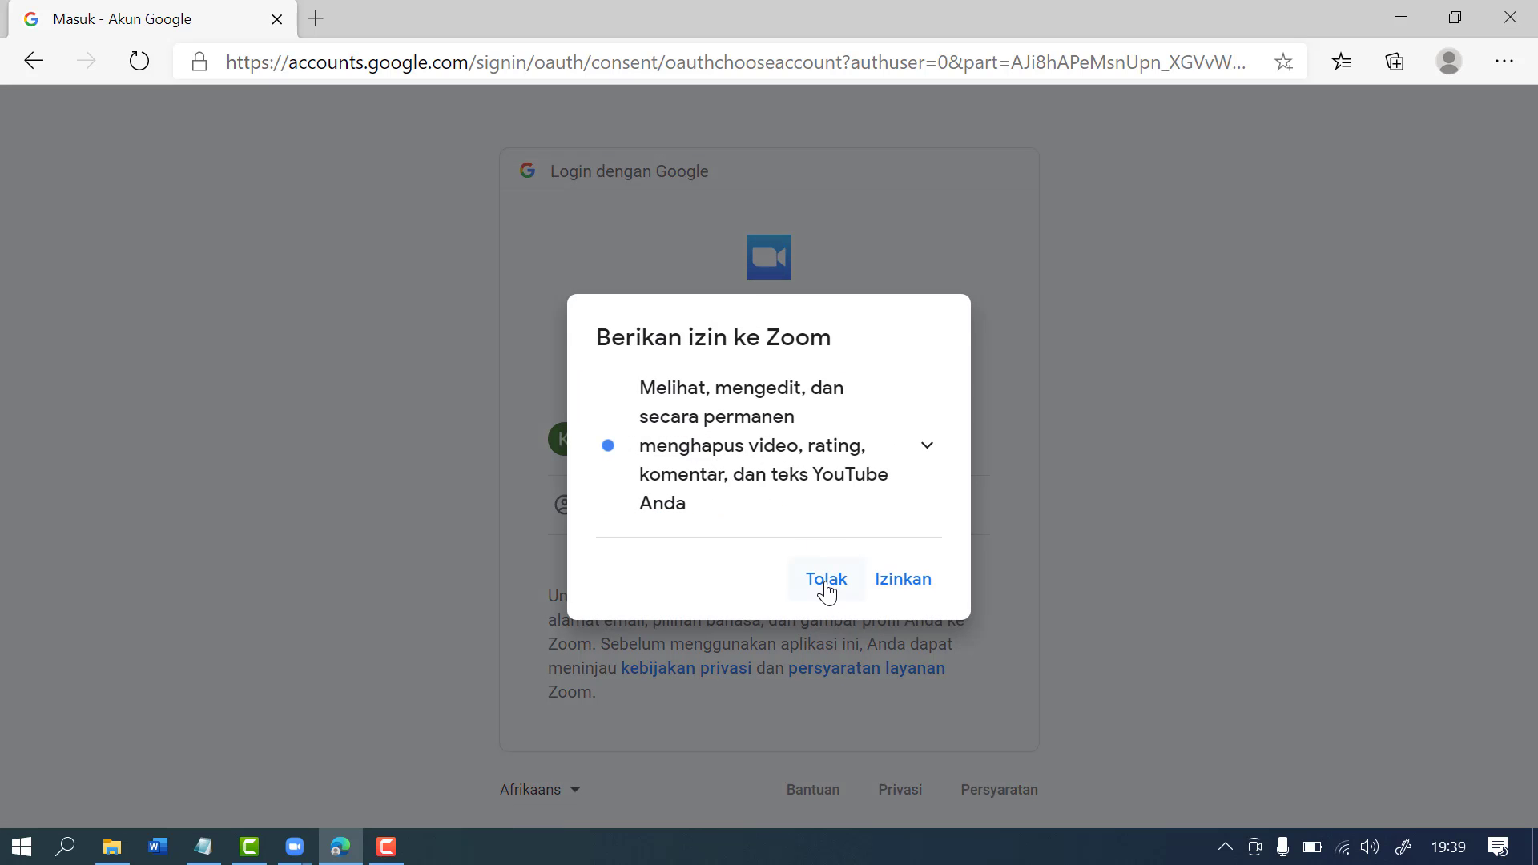
{"action": "left_click", "coordinate": [810, 579]}
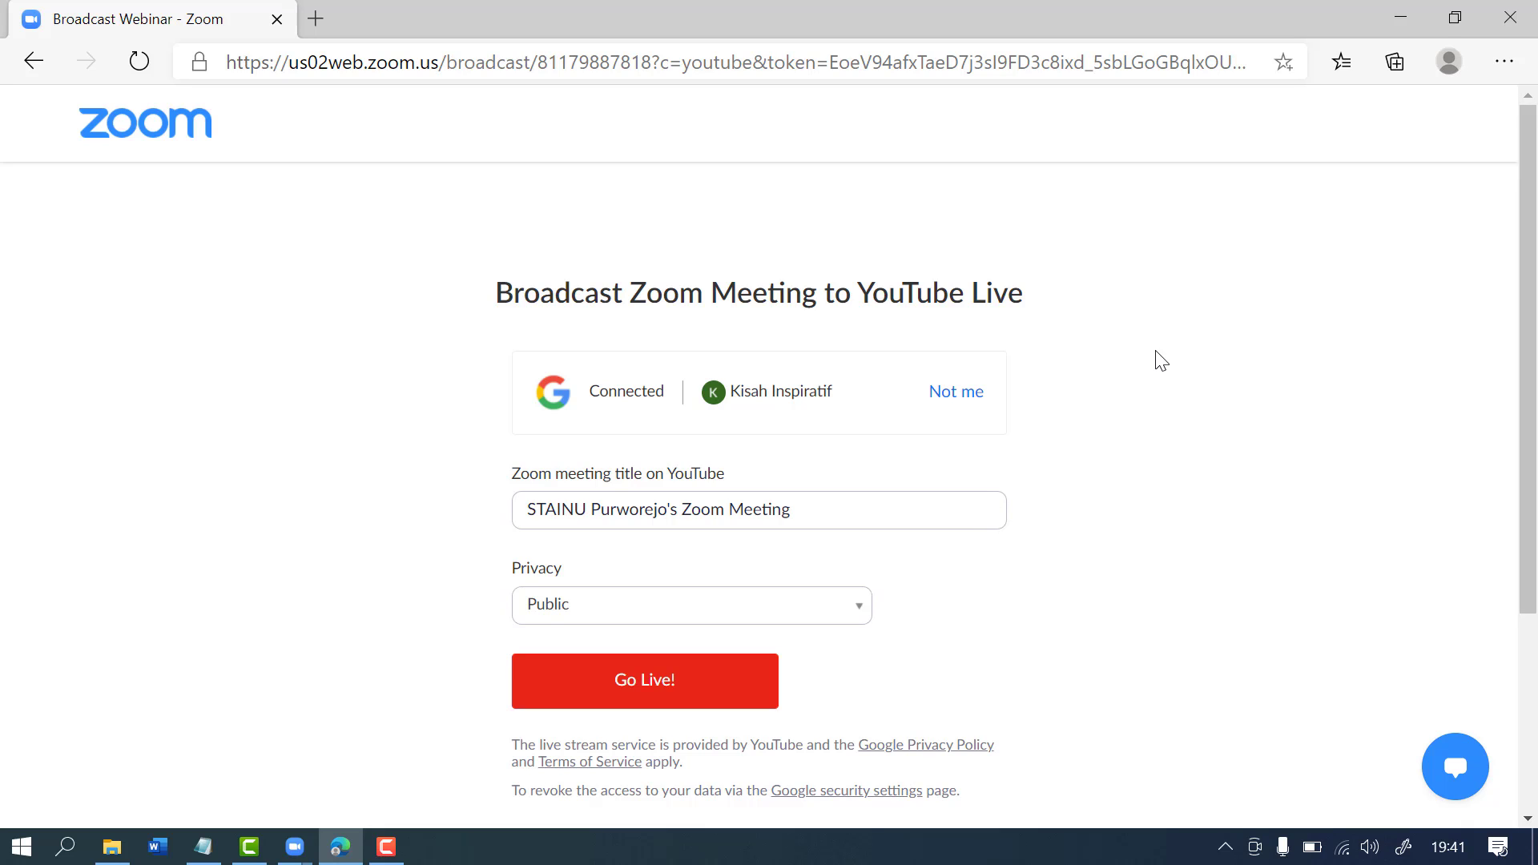
{"action": "left_click", "coordinate": [692, 683]}
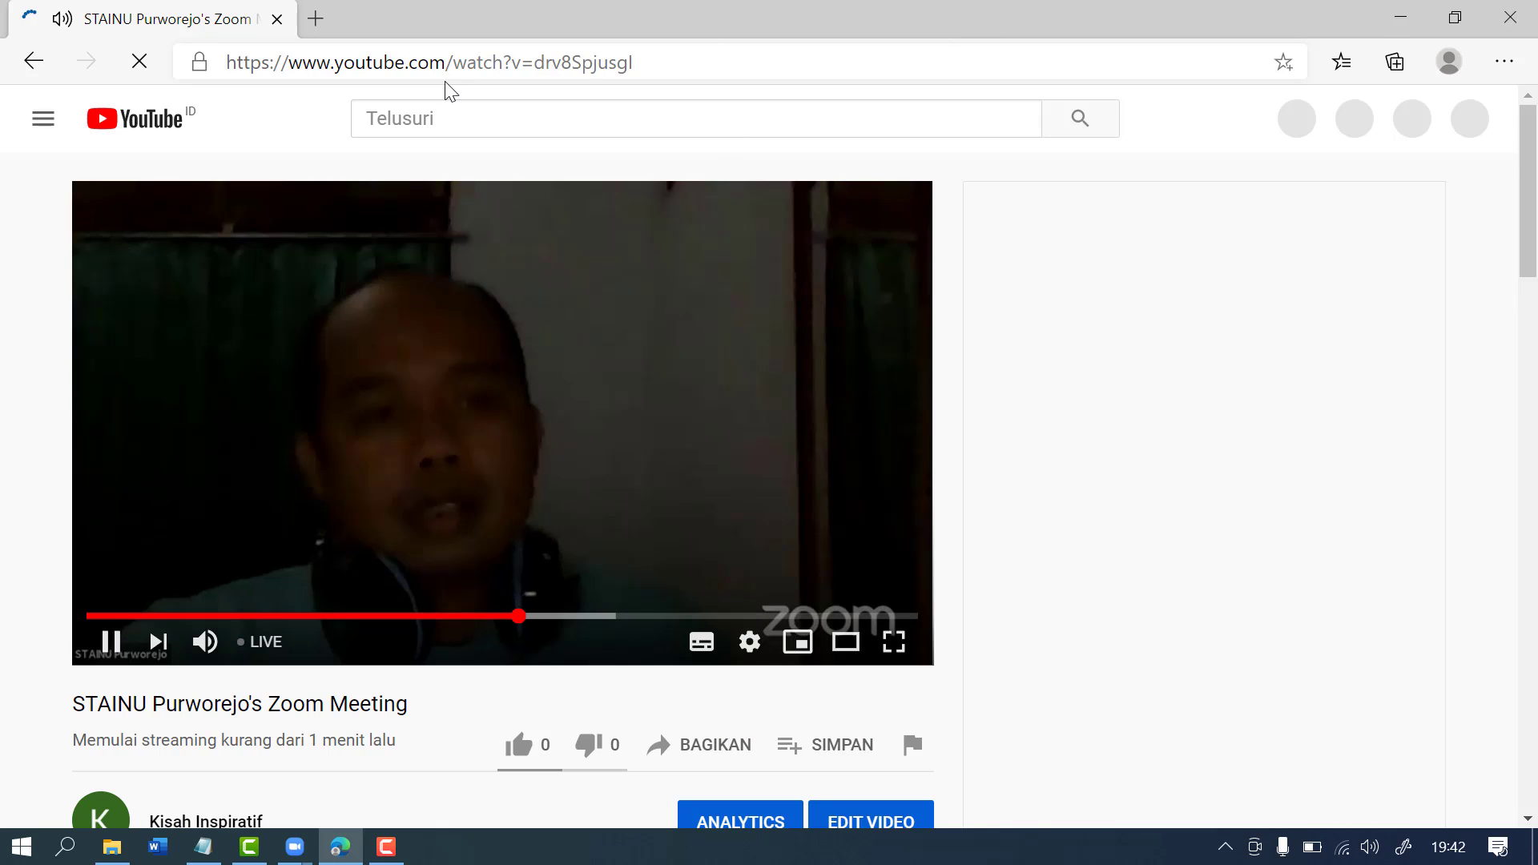
- Return from the browser to the Zoom meeting, stop its YouTube live stream and leave the meeting
{"action": "left_click", "coordinate": [319, 12]}
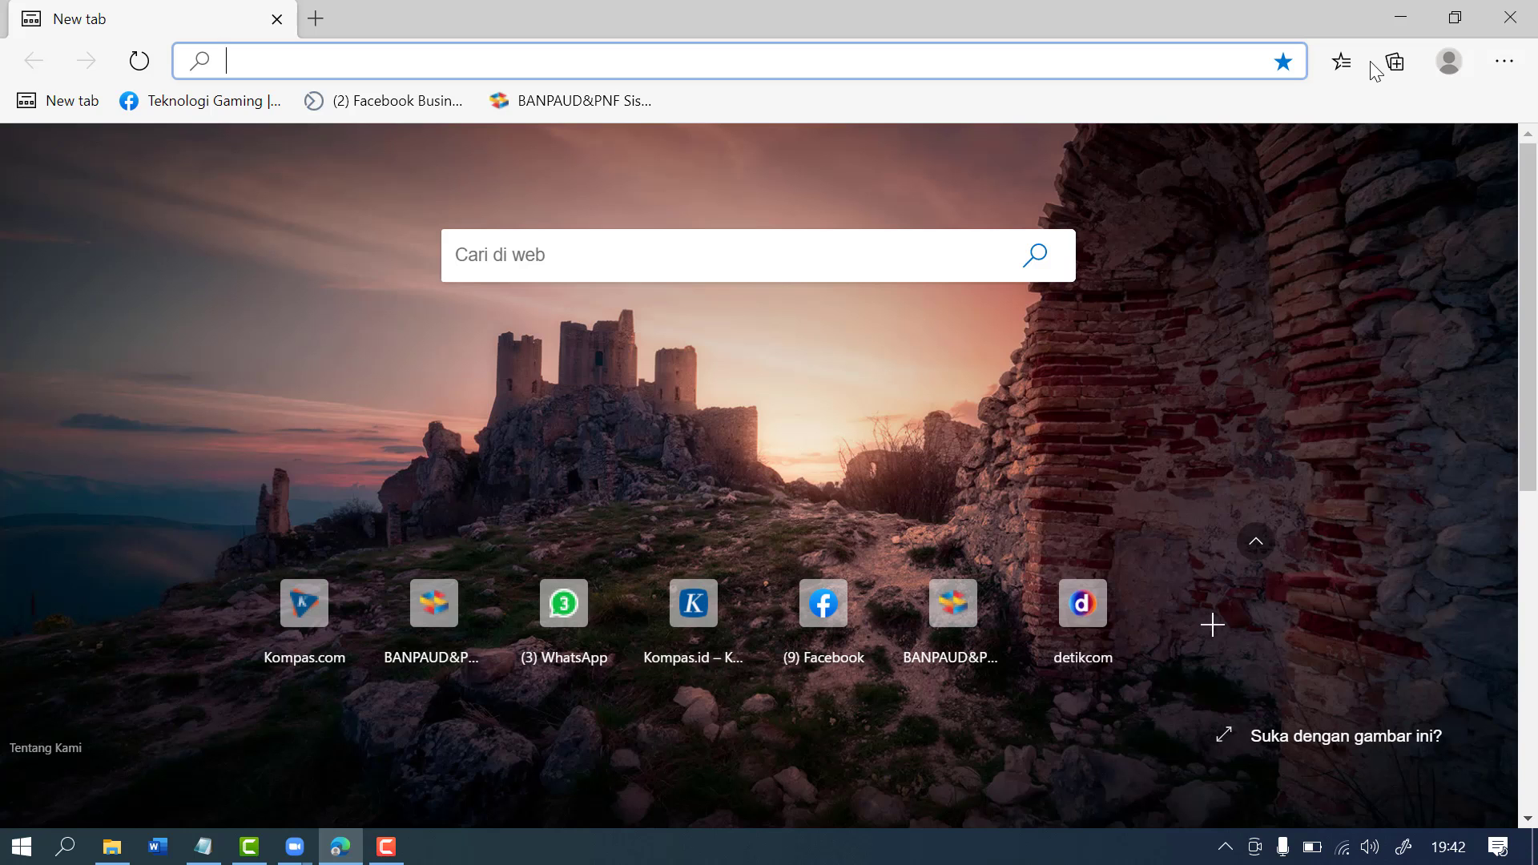
{"action": "left_click", "coordinate": [1399, 18]}
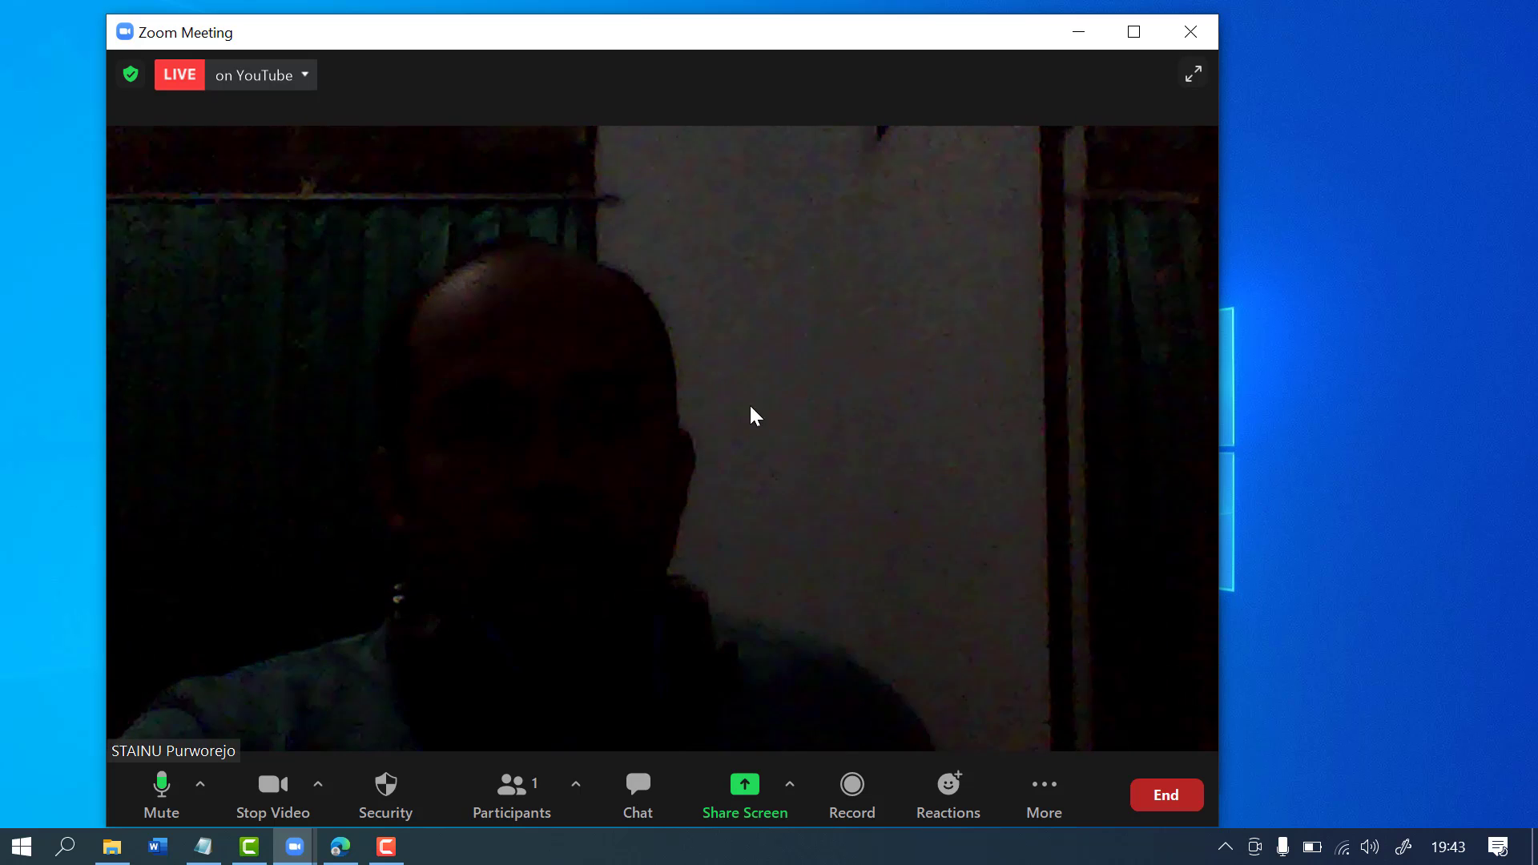
{"action": "left_click", "coordinate": [302, 76]}
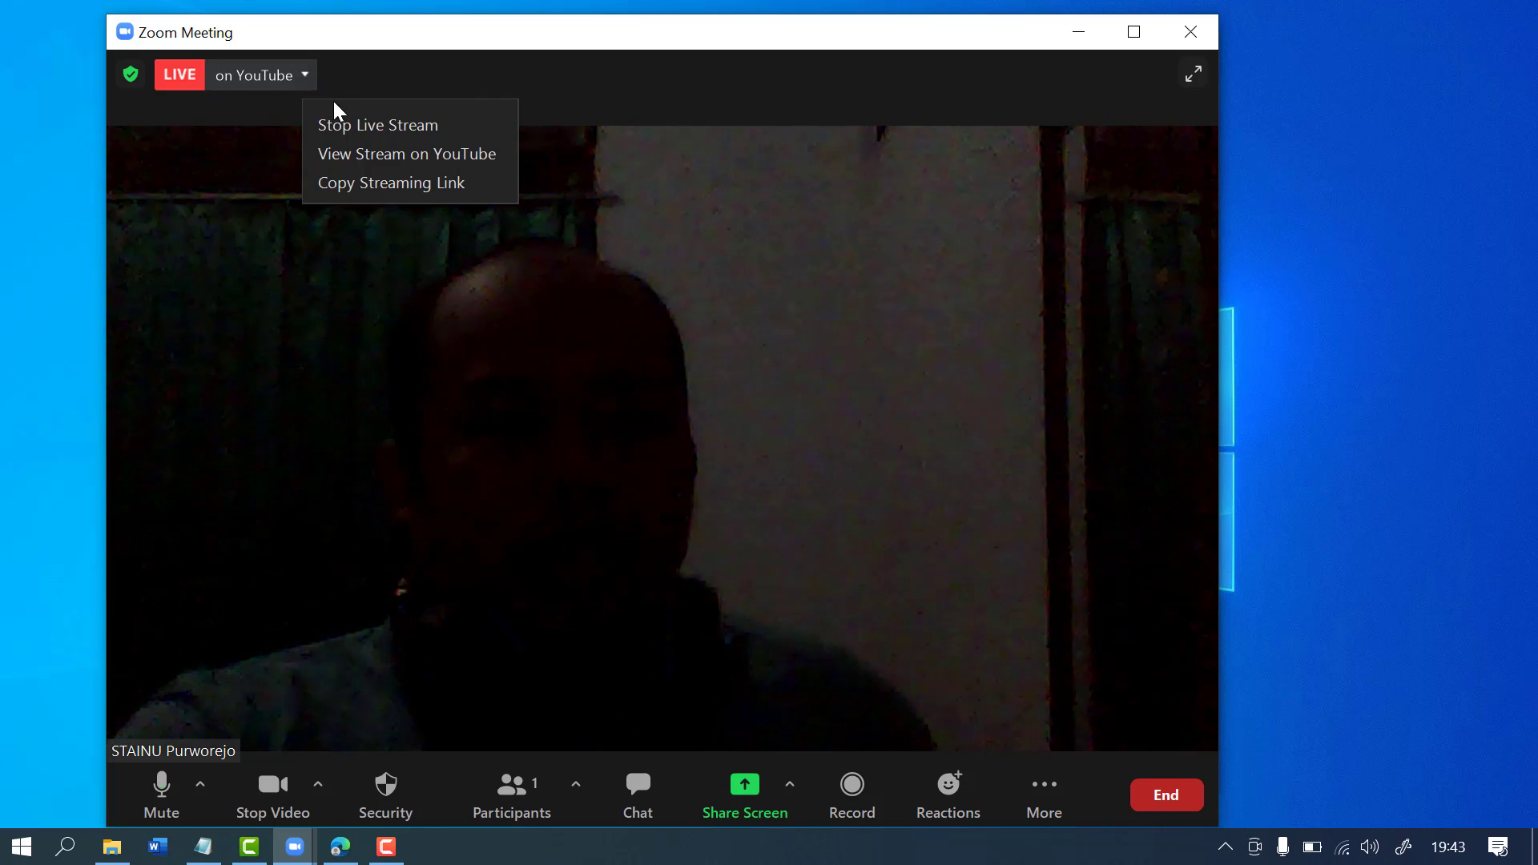
{"action": "left_click", "coordinate": [344, 126]}
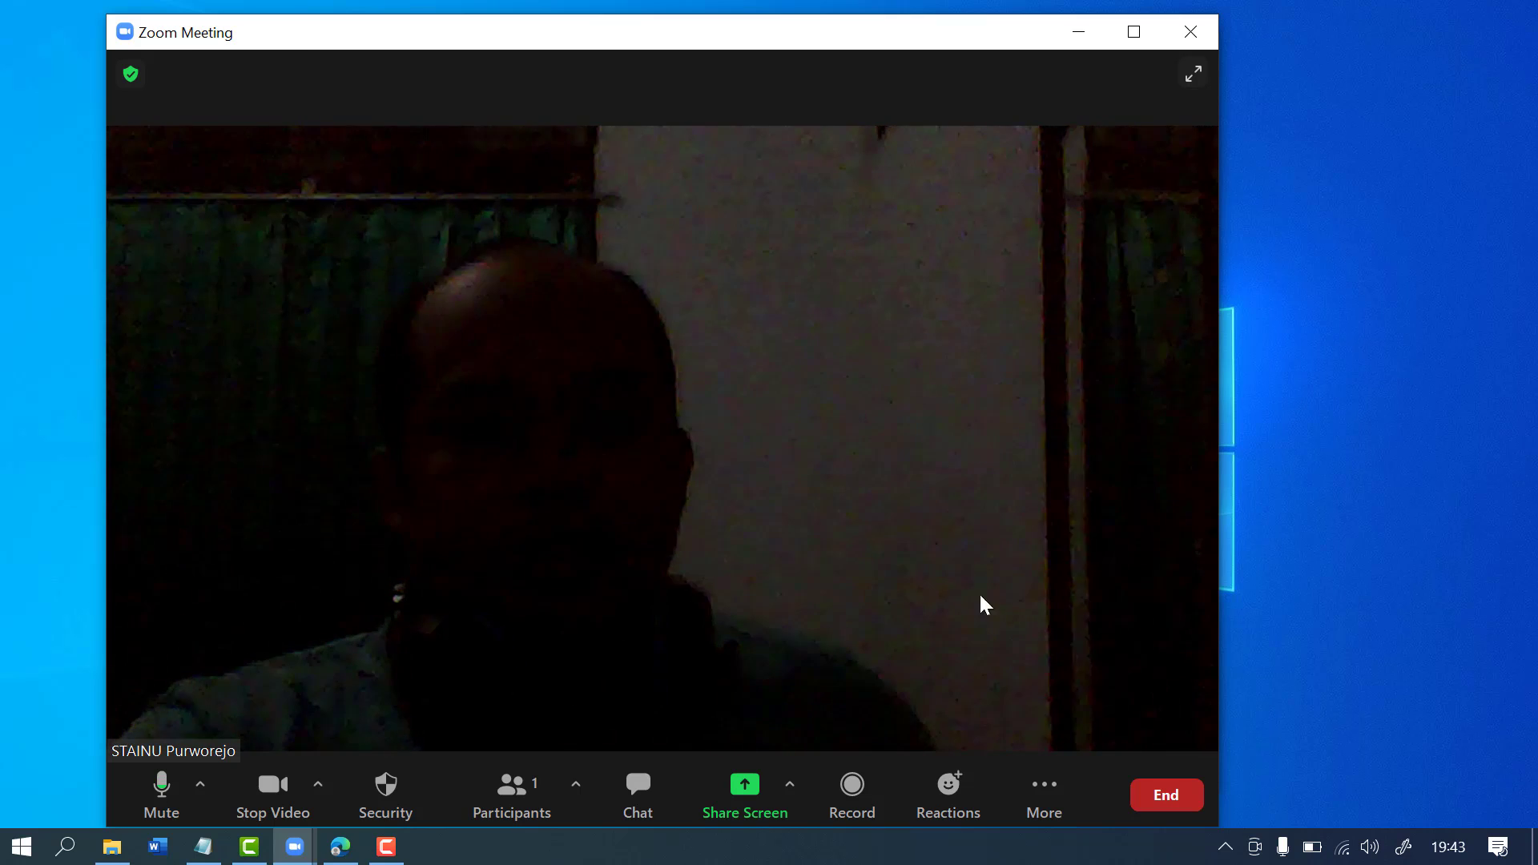
{"action": "left_click", "coordinate": [1165, 796]}
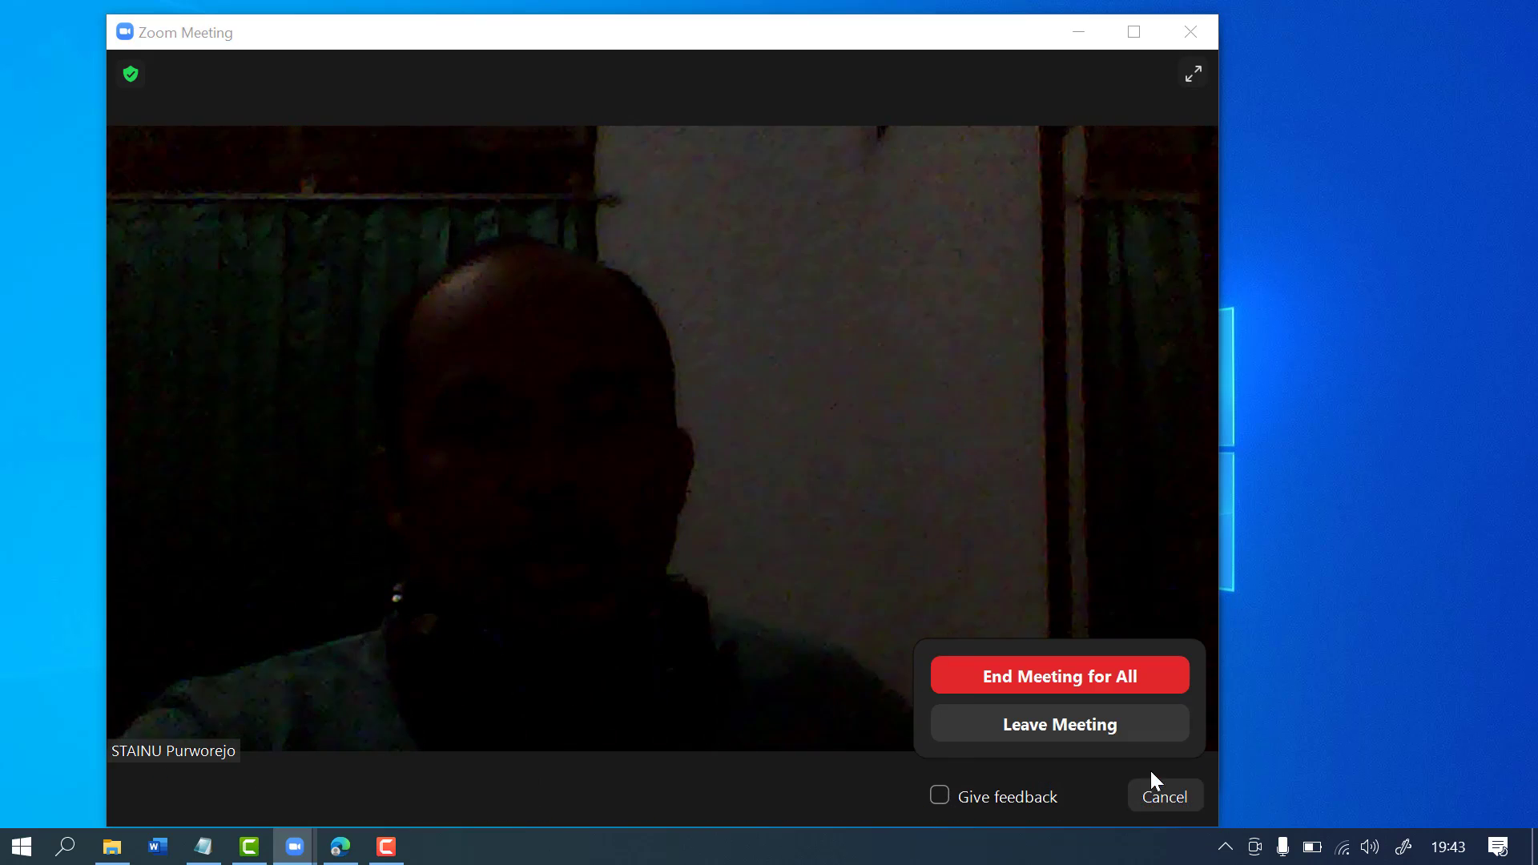
{"action": "left_click", "coordinate": [1110, 723]}
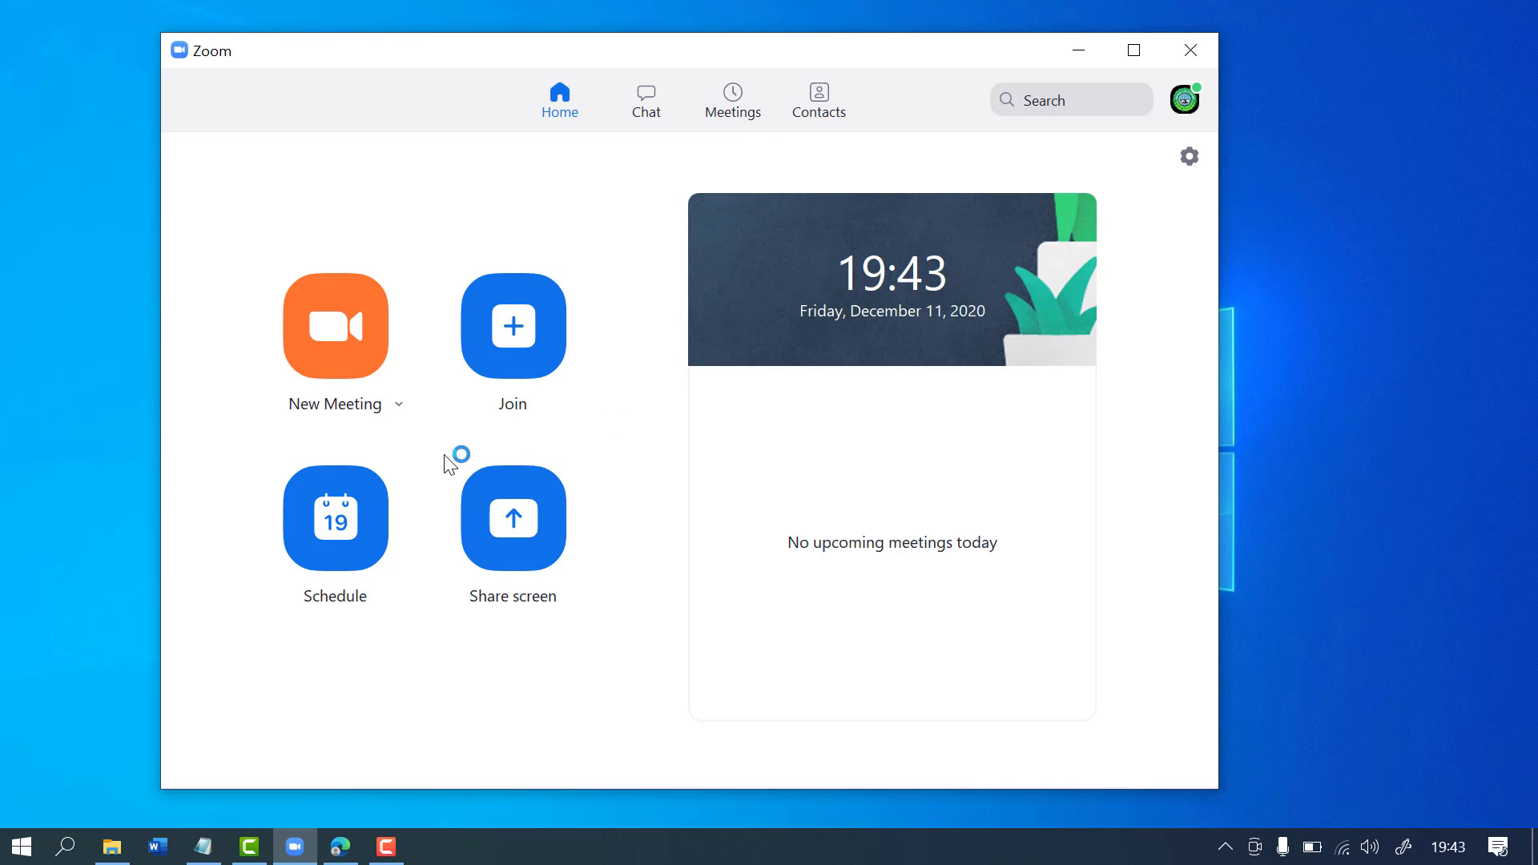
- Schedule a Zoom meeting for December 18, 2020 at 20:00, lasting 3 hours, using the Personal Meeting ID, and save it
{"action": "left_click", "coordinate": [362, 527]}
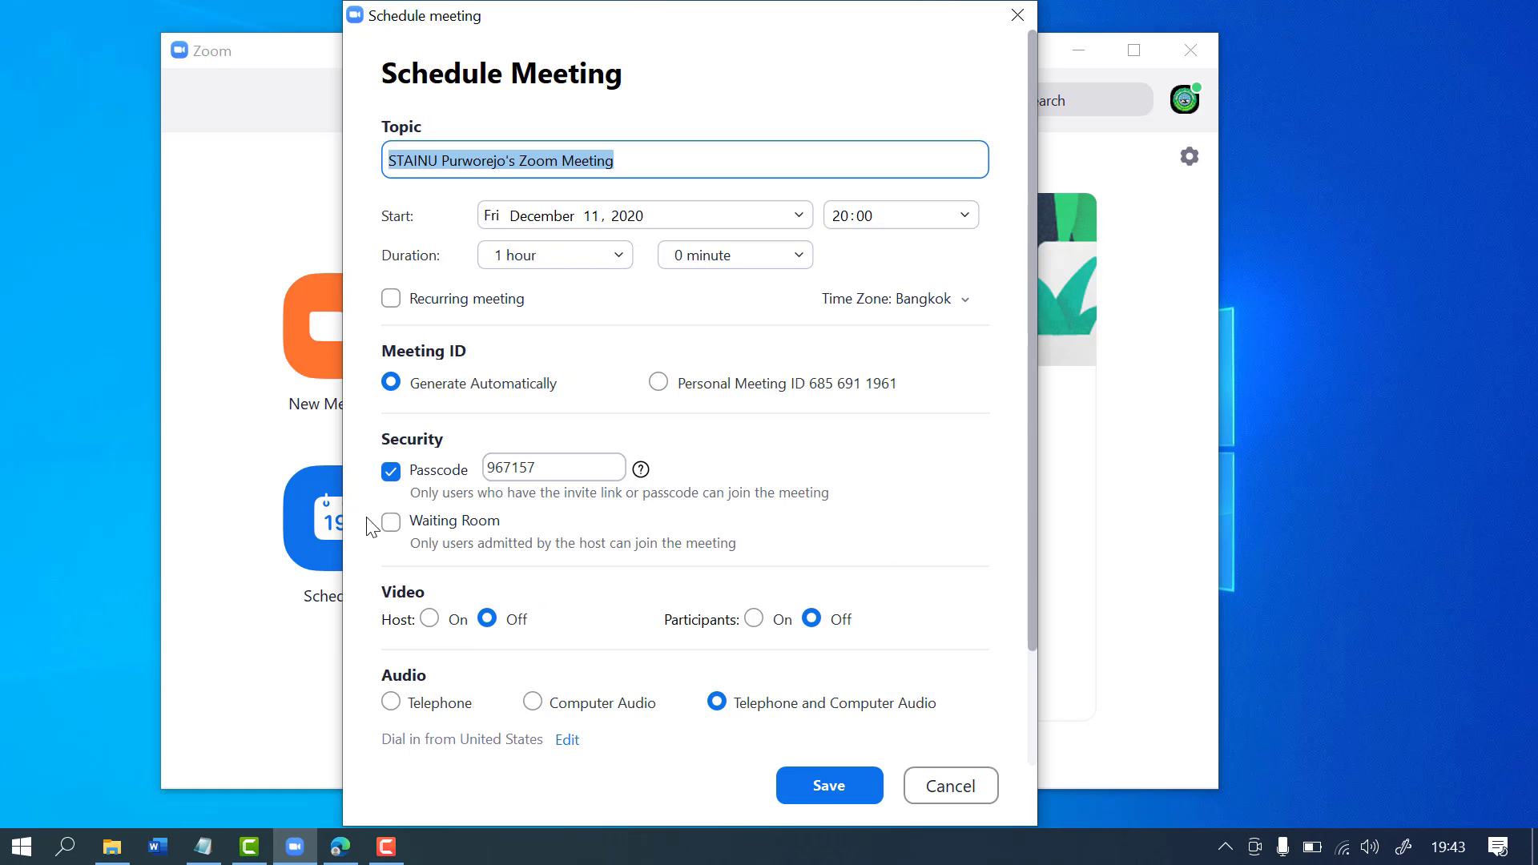
{"action": "left_click", "coordinate": [799, 216]}
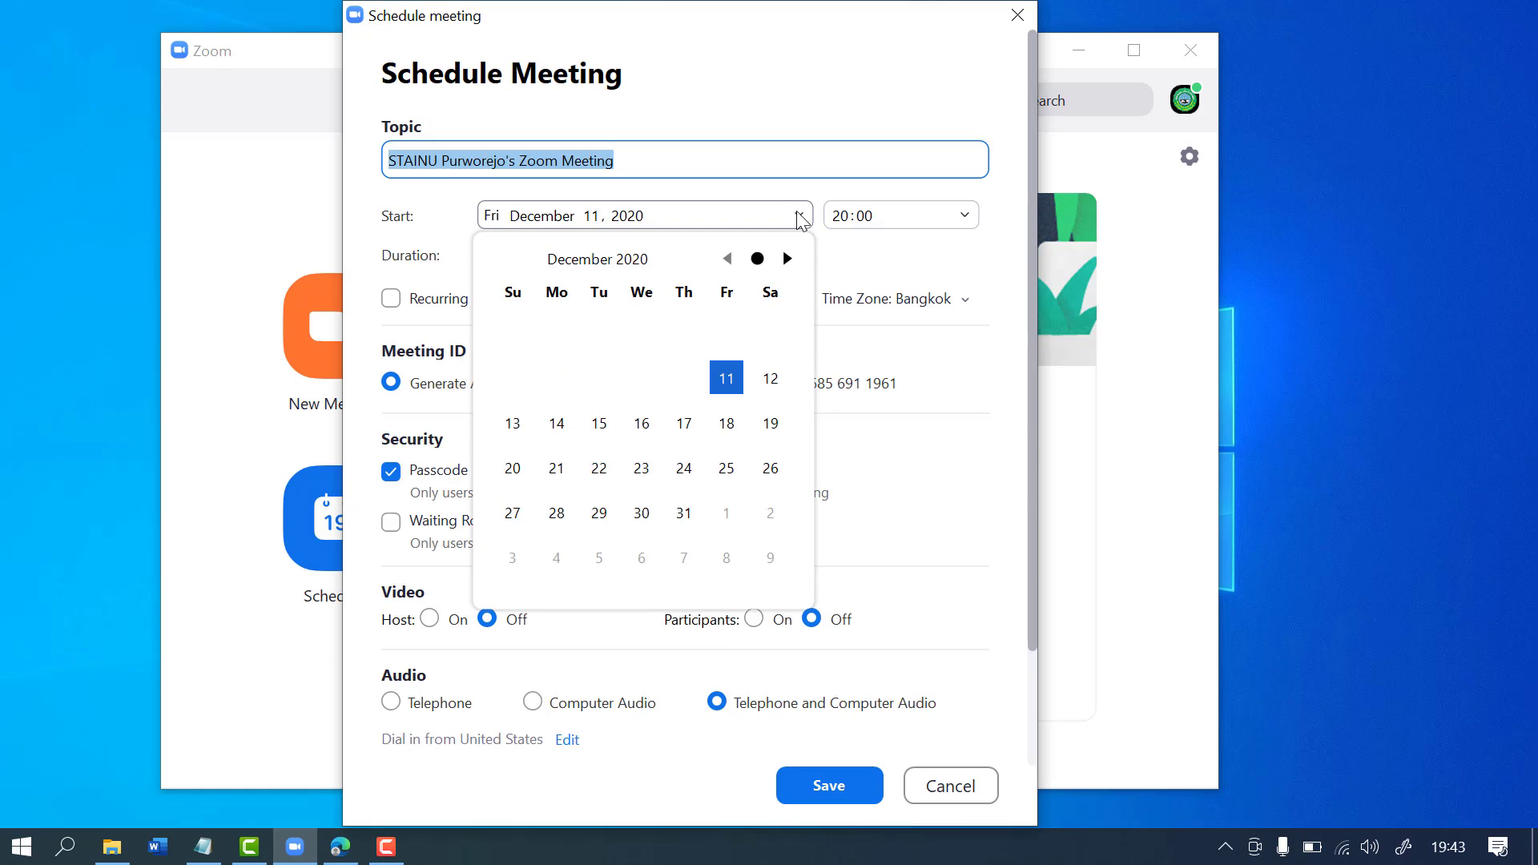
{"action": "left_click", "coordinate": [739, 433]}
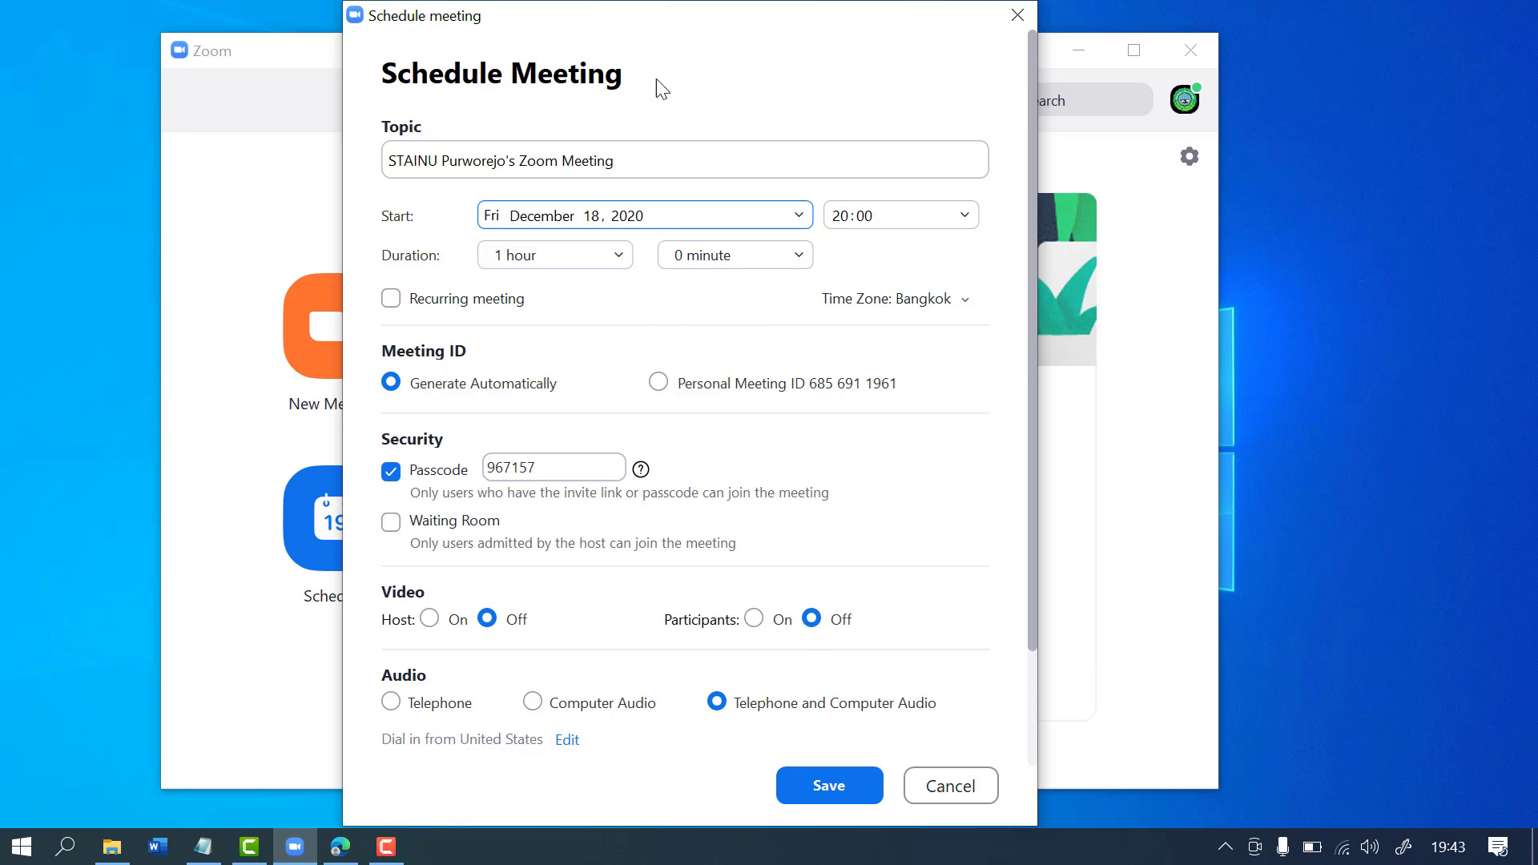
{"action": "left_click", "coordinate": [658, 382]}
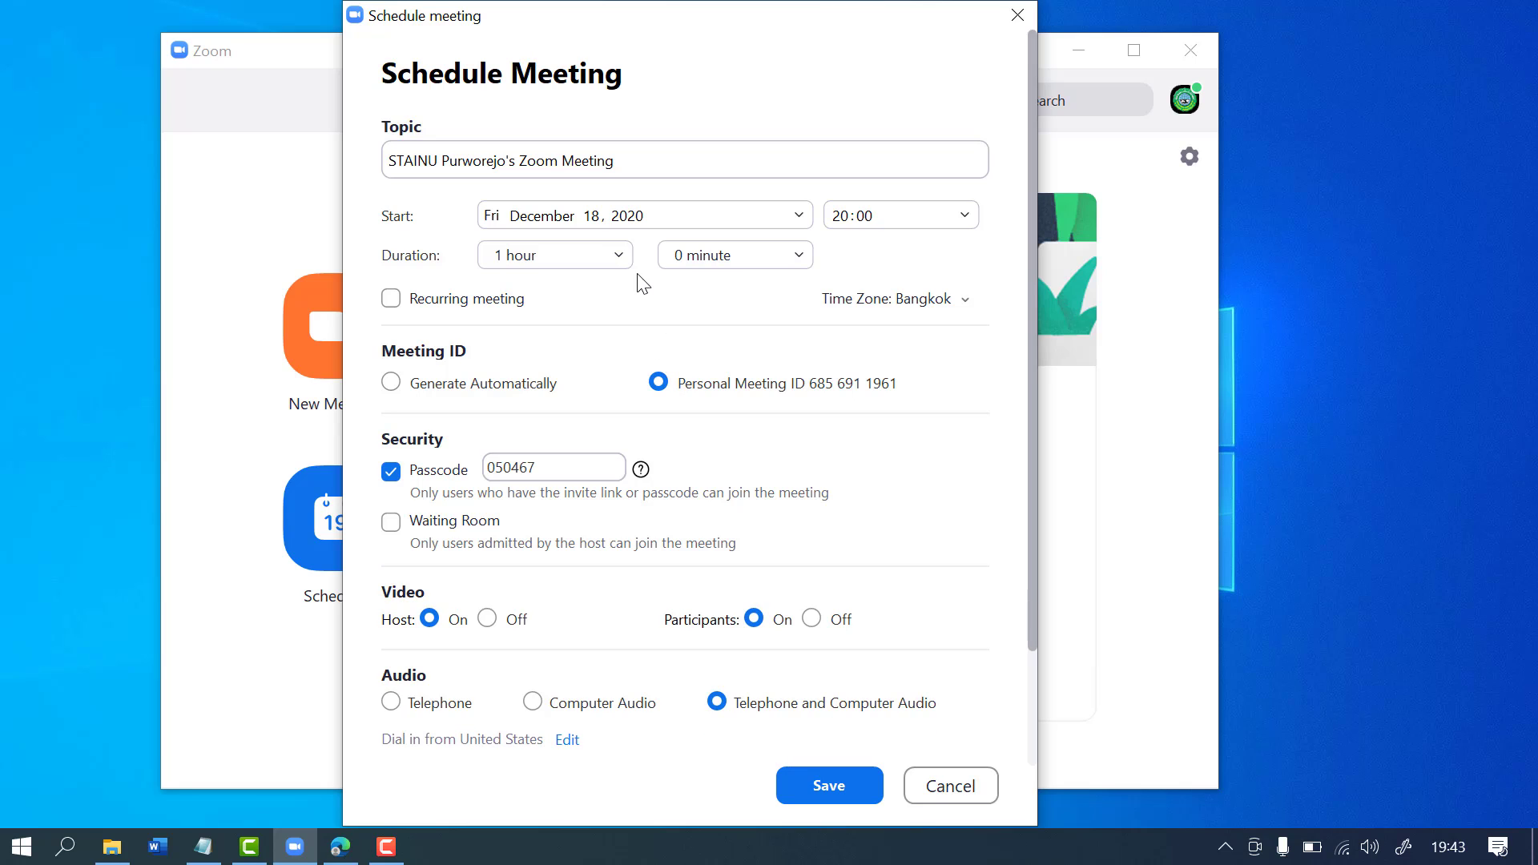
{"action": "left_click", "coordinate": [602, 263]}
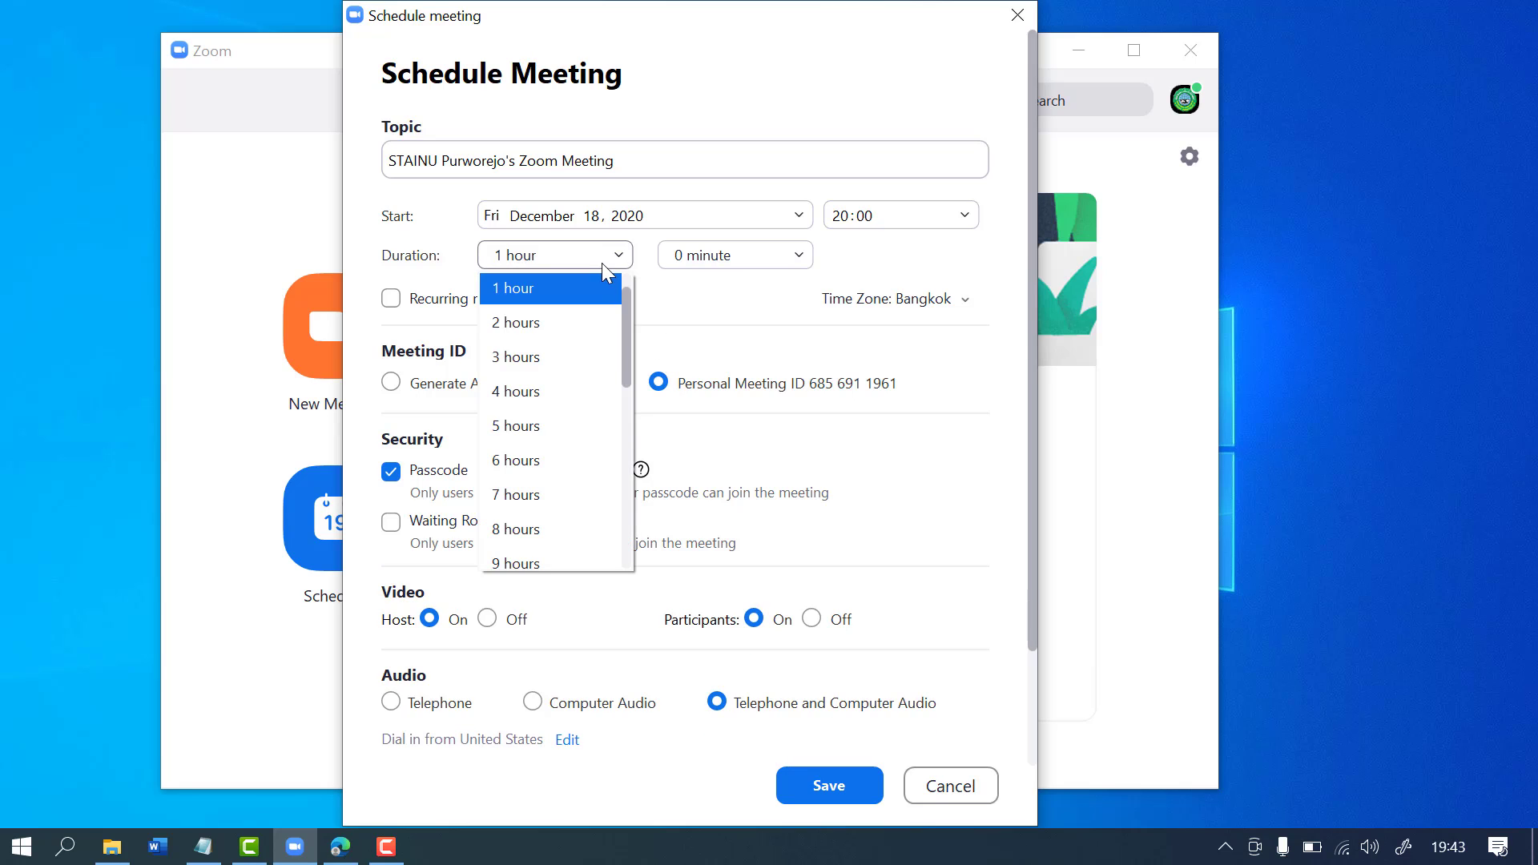
{"action": "left_click", "coordinate": [567, 356]}
{"action": "left_click", "coordinate": [822, 784]}
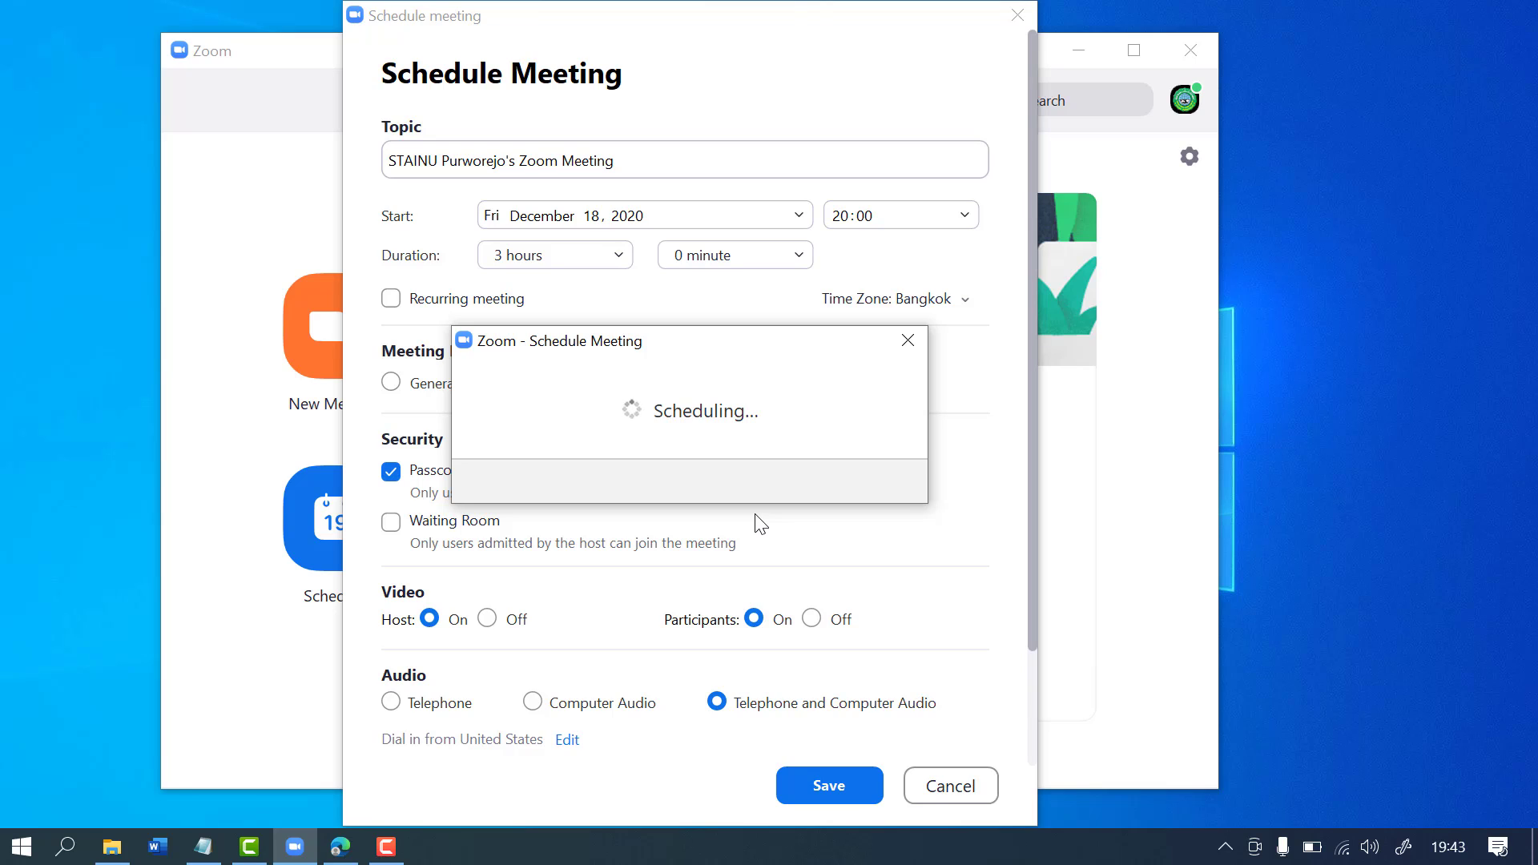
- Switch to the Edge browser, open YouTube Studio at studio.youtube.com and minimize the Zoom window covering it
{"action": "left_click", "coordinate": [340, 856]}
{"action": "scroll", "coordinate": [486, 265], "scroll_direction": "down", "scroll_amount": 1}
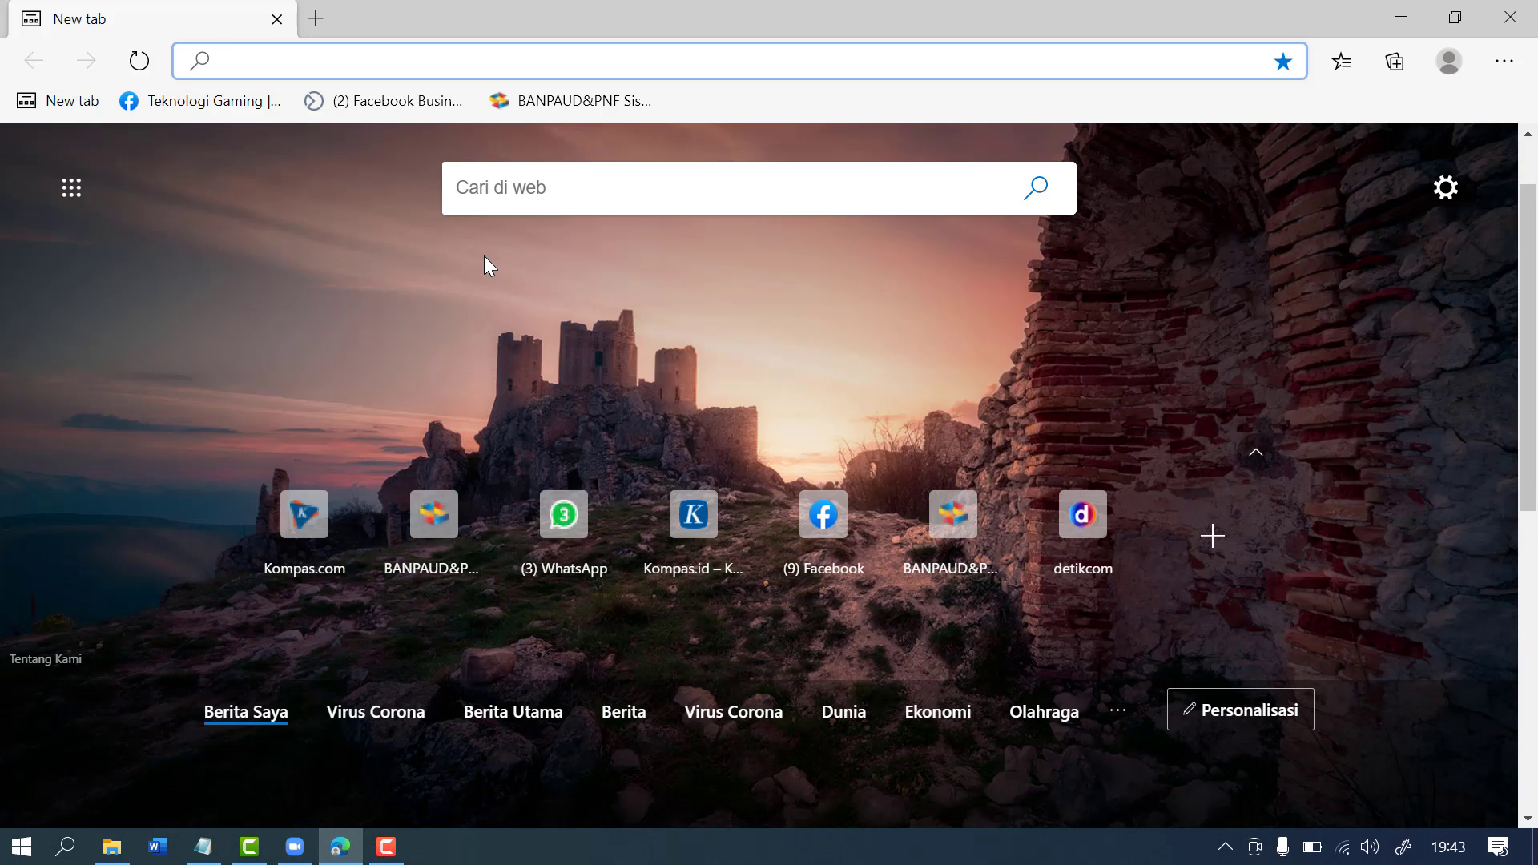
{"action": "type", "text": "youtube.com"}
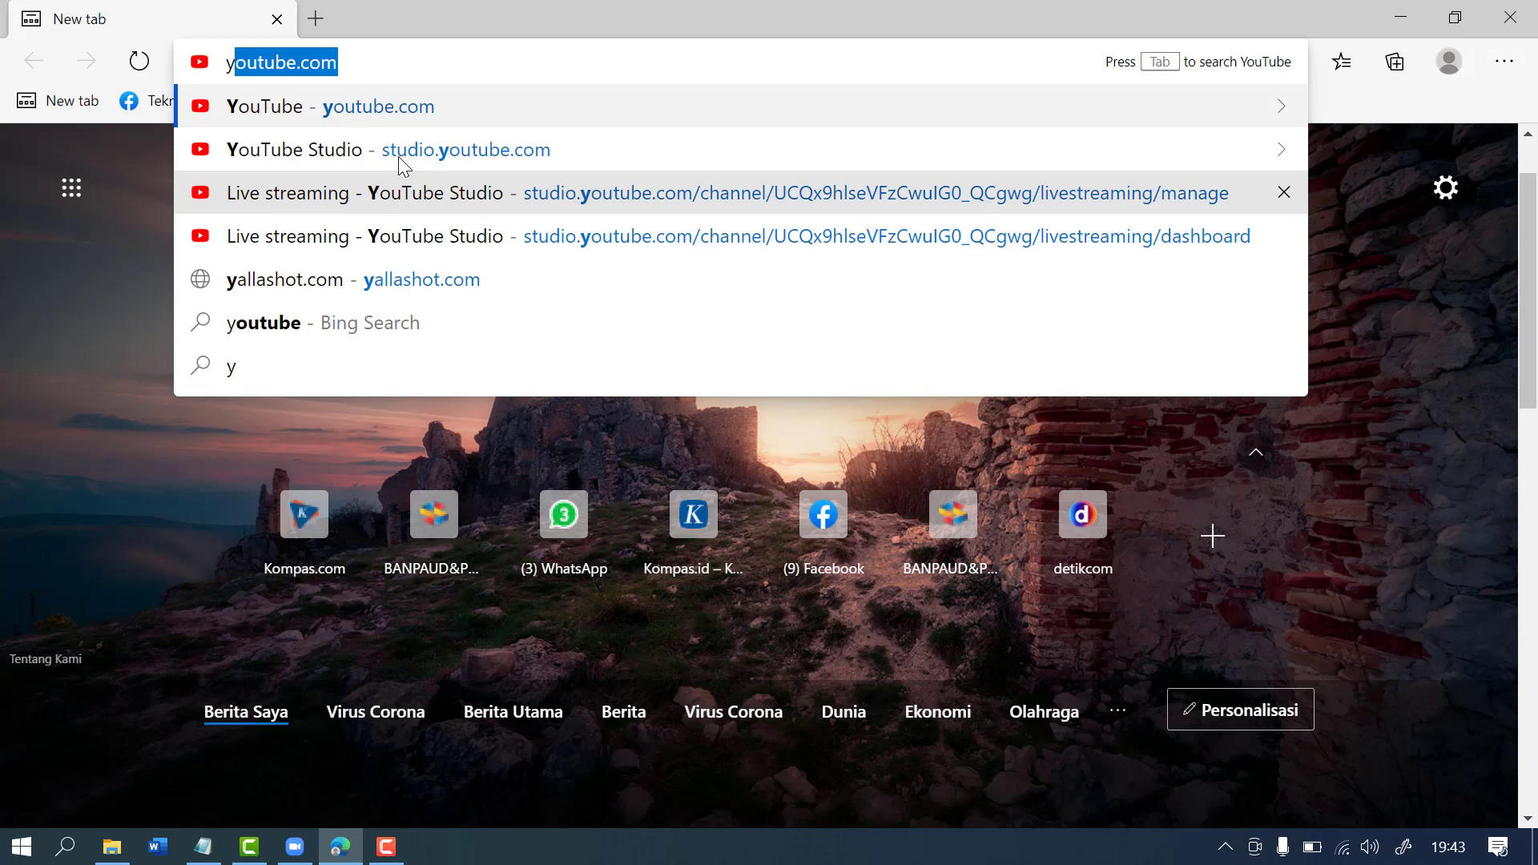
{"action": "left_click", "coordinate": [324, 148]}
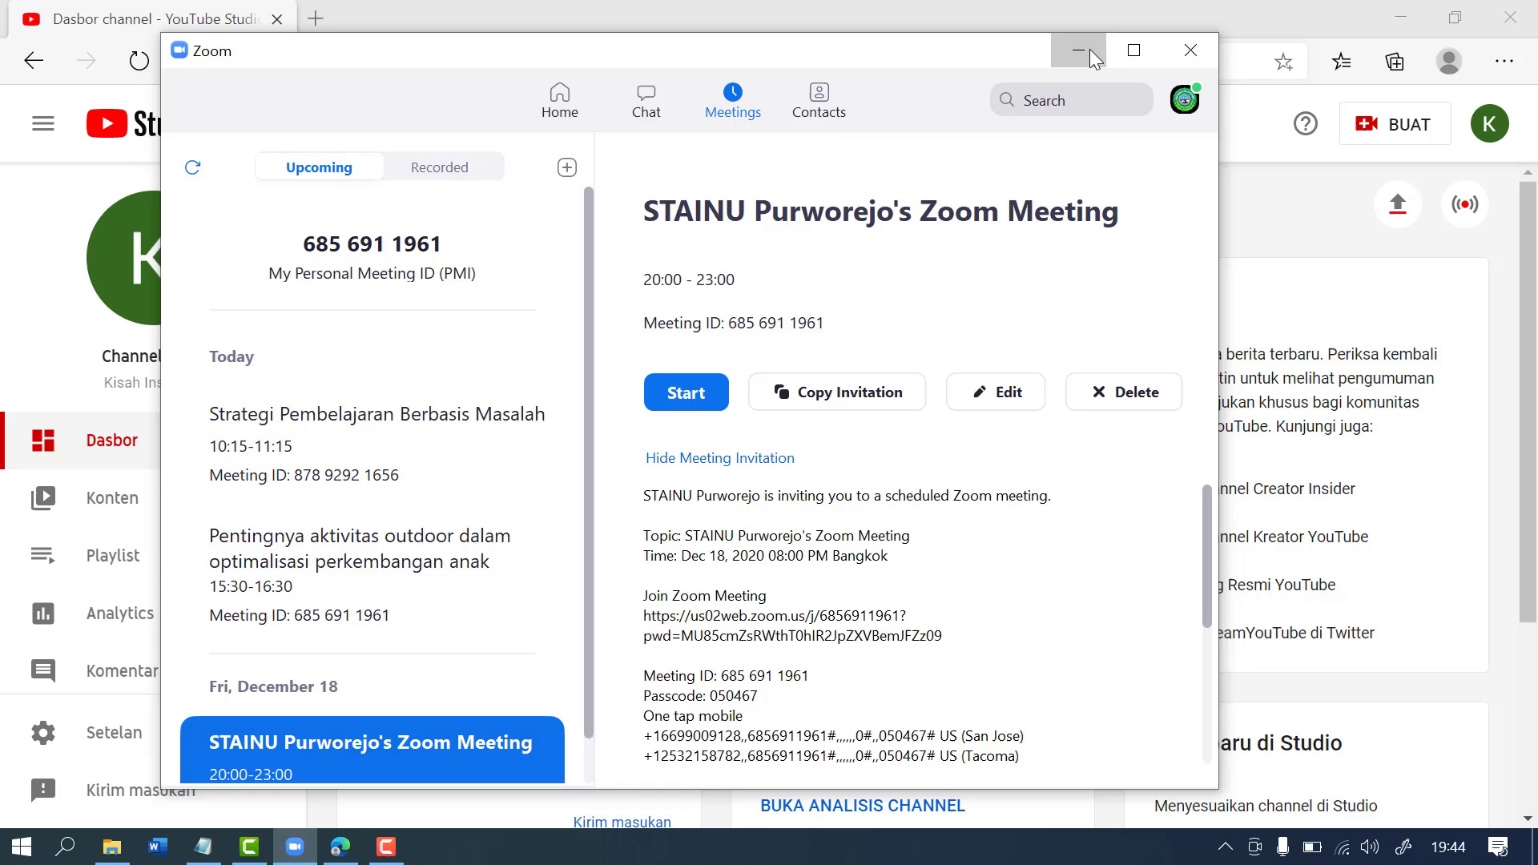
{"action": "left_click", "coordinate": [1089, 49]}
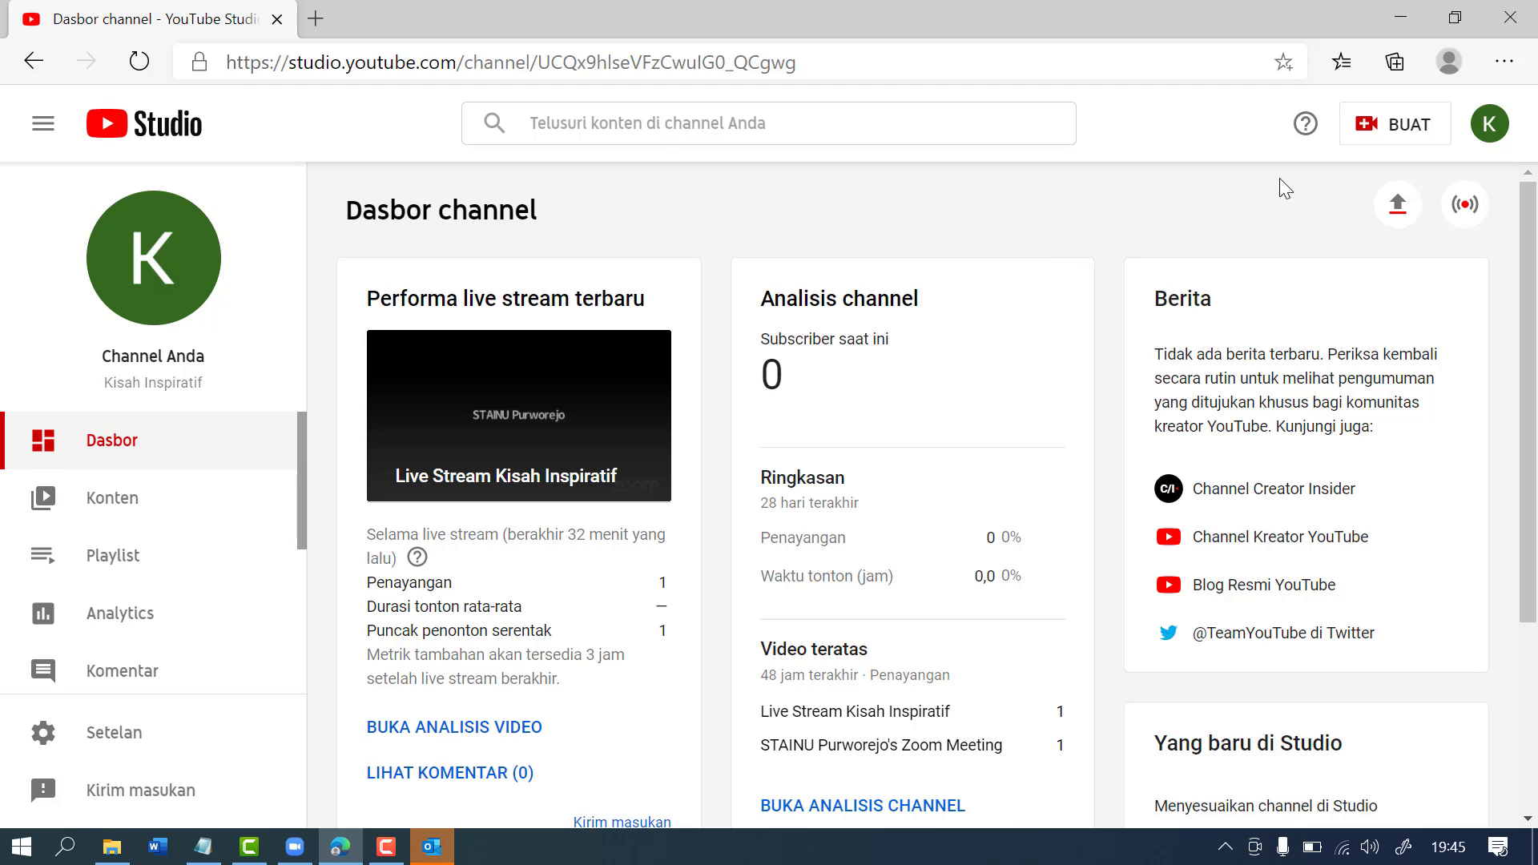
- Start creating a live stream for the channel and open the Streaming page of the live control room
{"action": "left_click", "coordinate": [1401, 126]}
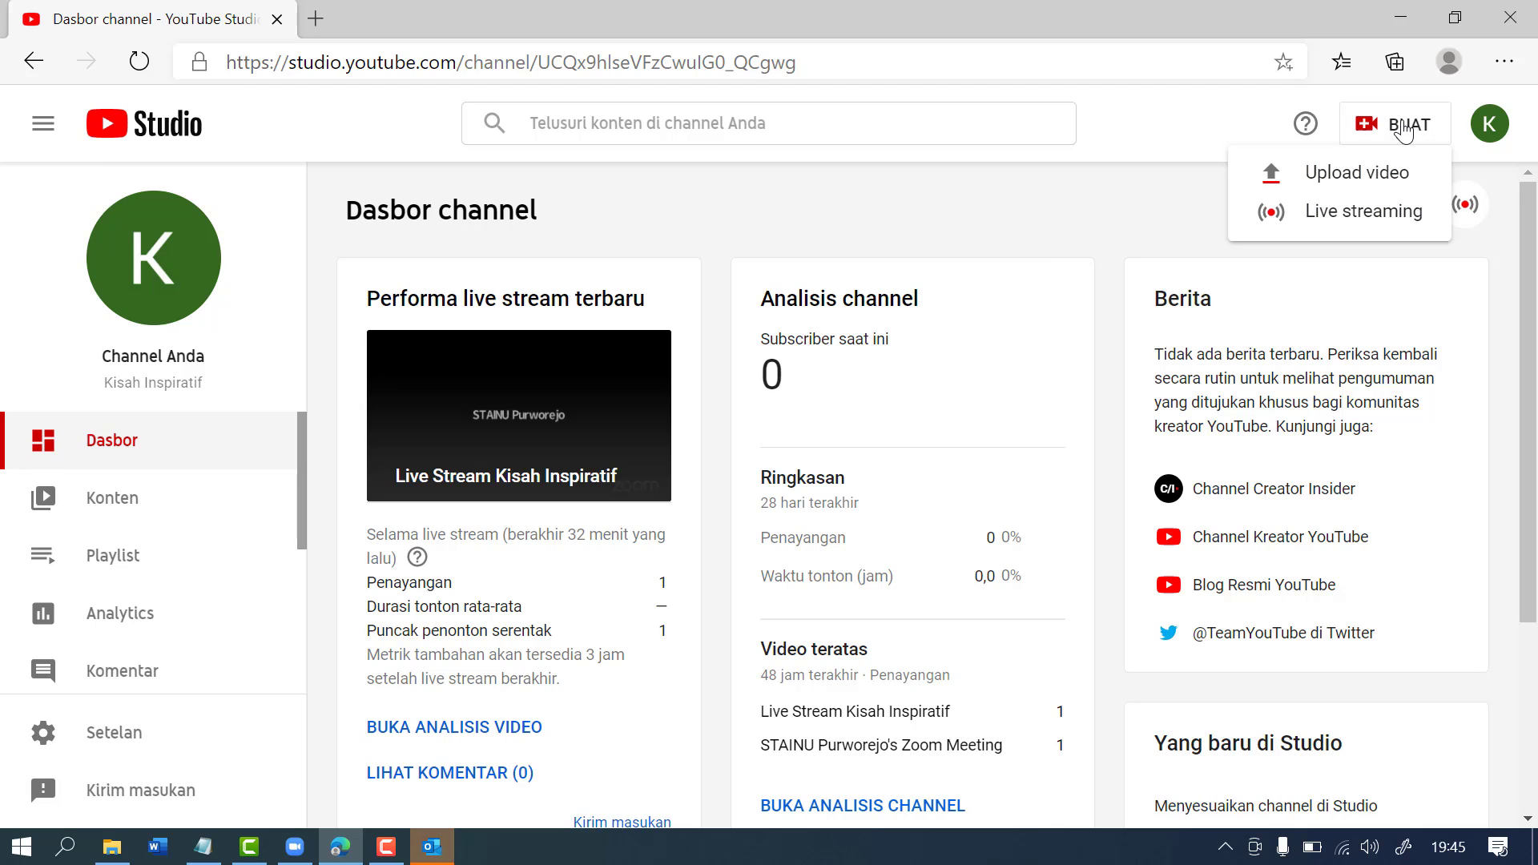
{"action": "left_click", "coordinate": [1357, 217]}
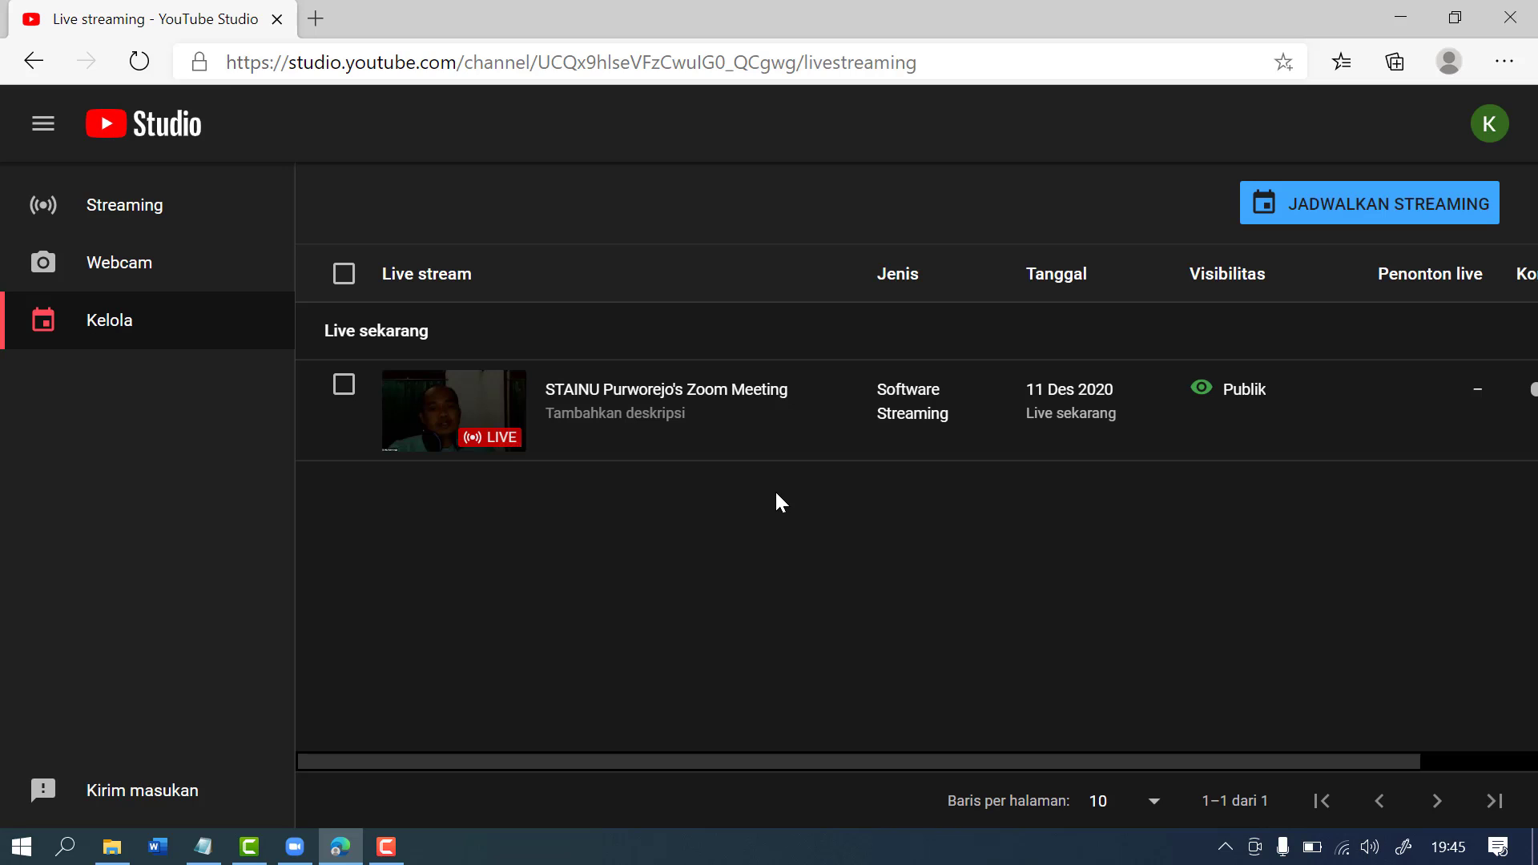
{"action": "left_click", "coordinate": [151, 217]}
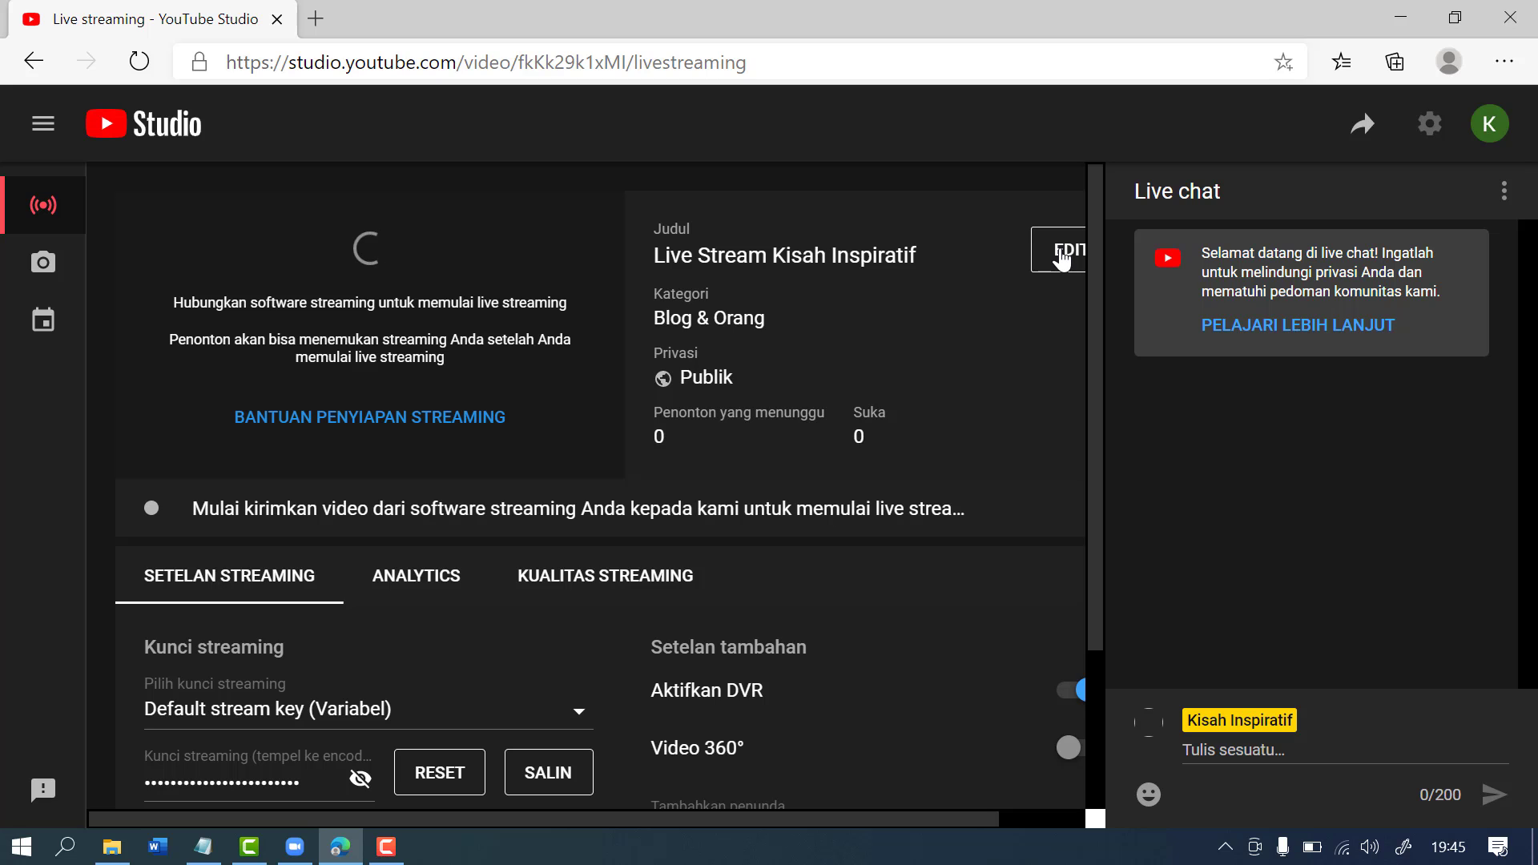
- Open the settings of the live stream "Live Stream Kisah Inspiratif" for editing and choose Blog & Orang as the category
{"action": "left_click", "coordinate": [1061, 255]}
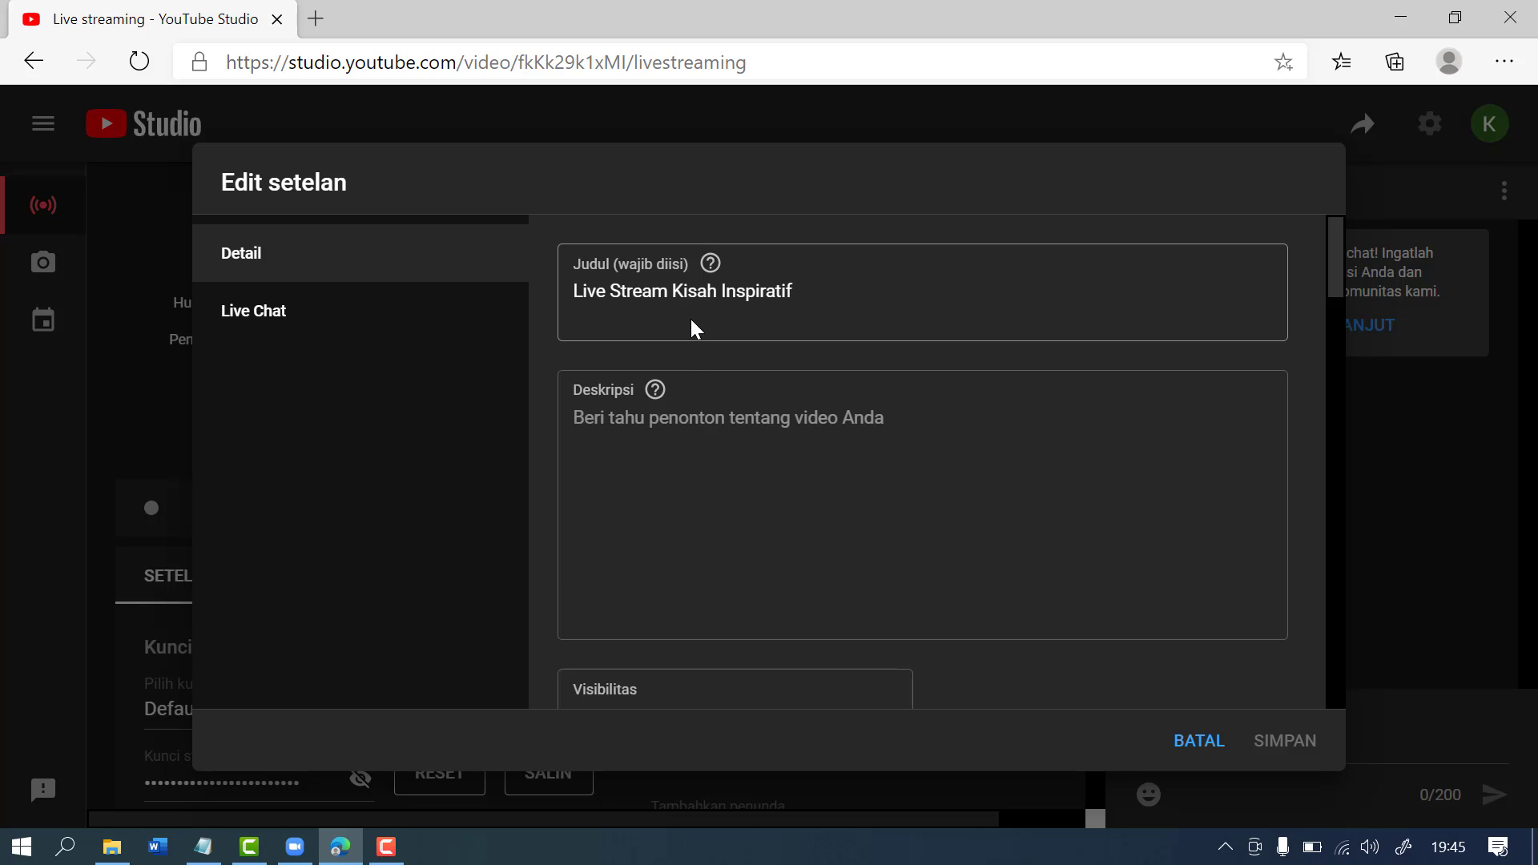
{"action": "scroll", "coordinate": [742, 446], "scroll_direction": "down", "scroll_amount": 3}
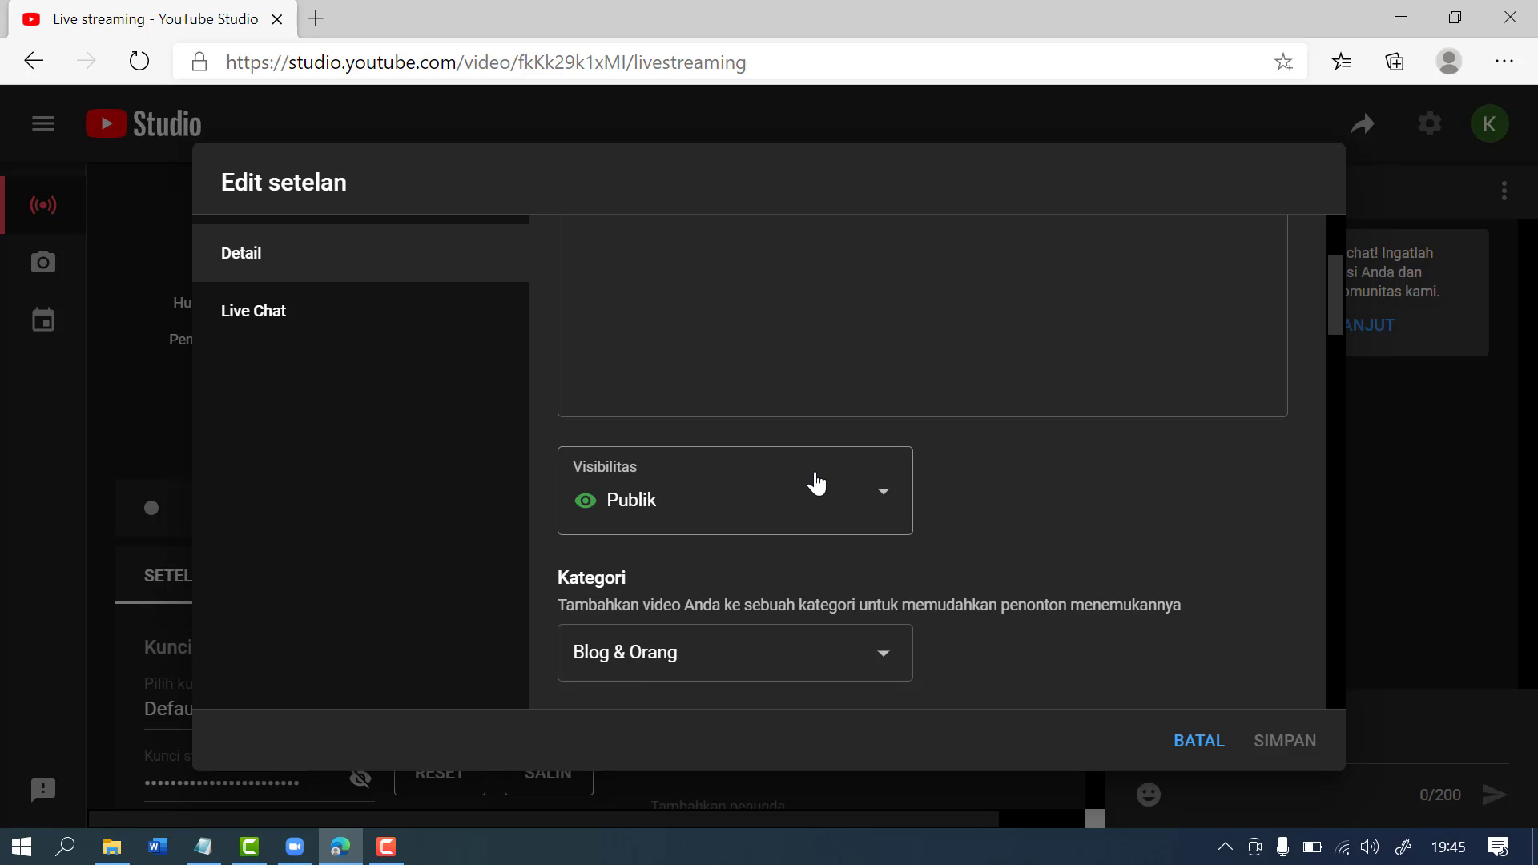
{"action": "scroll", "coordinate": [817, 480], "scroll_direction": "down", "scroll_amount": 3}
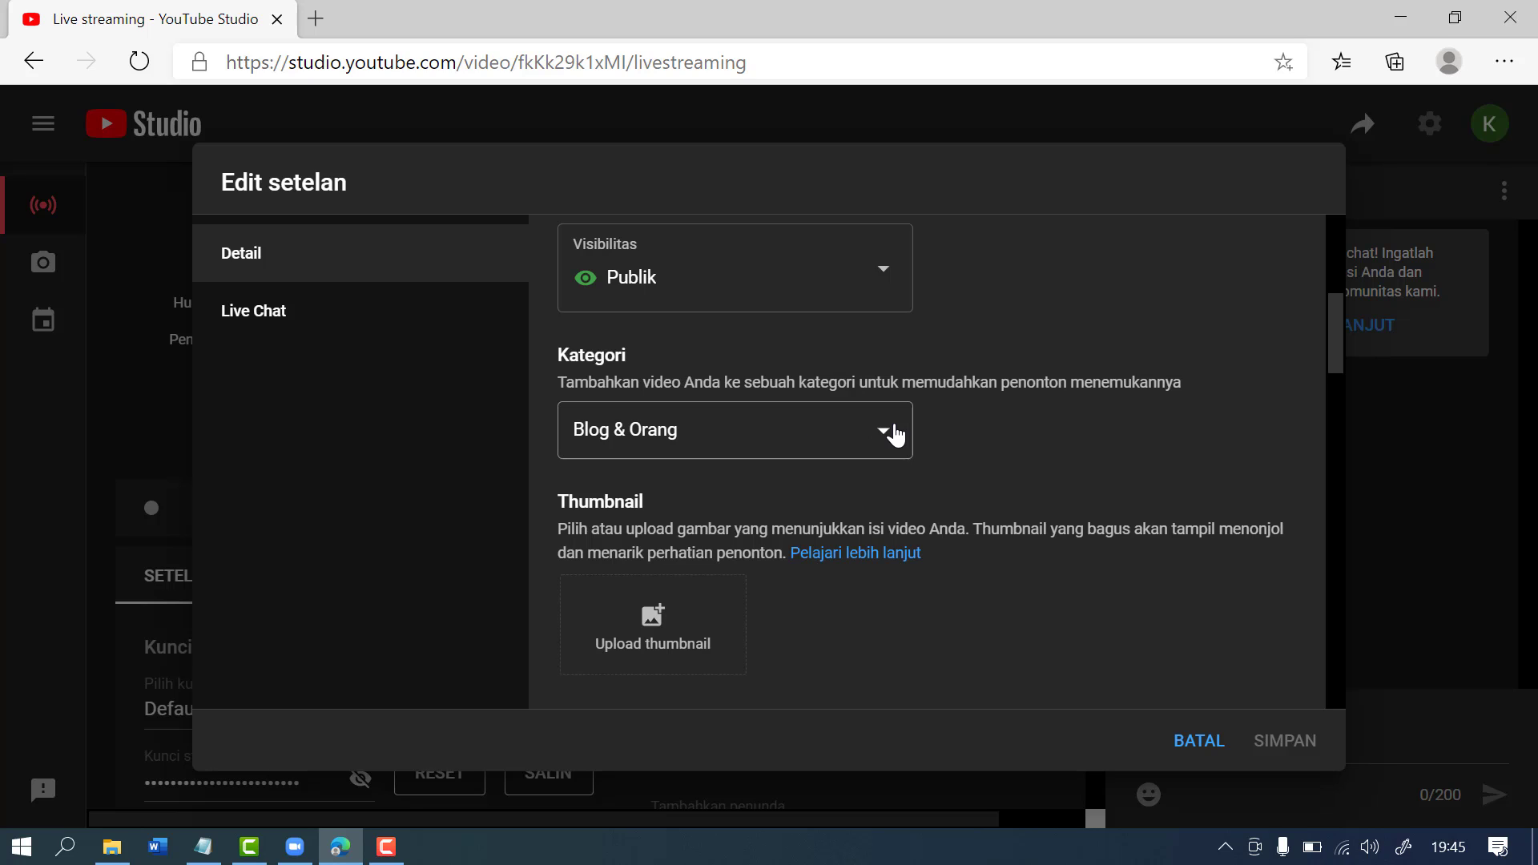
{"action": "left_click", "coordinate": [896, 435]}
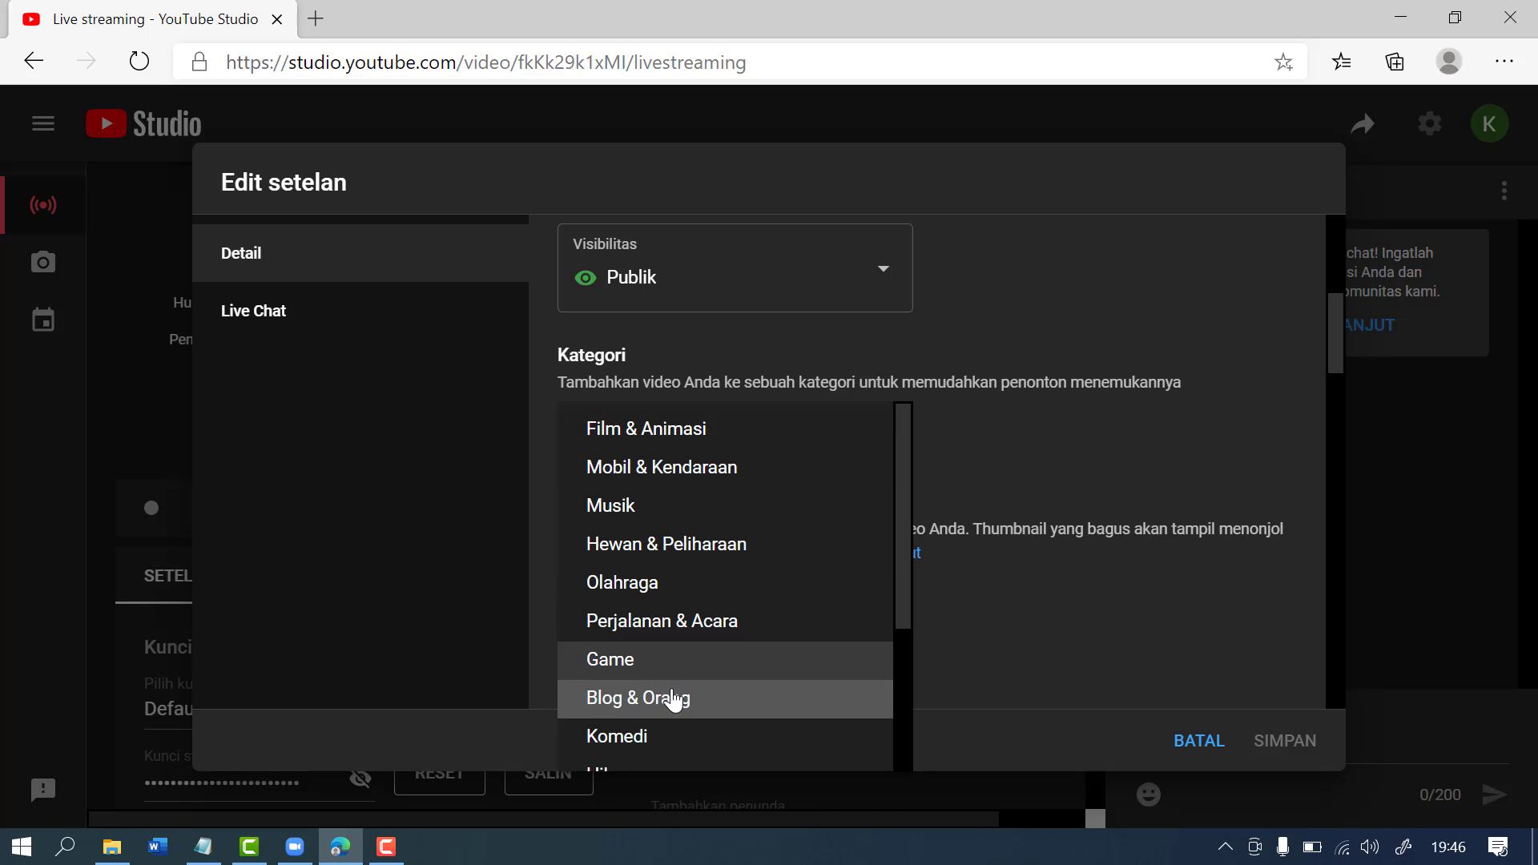
{"action": "left_click", "coordinate": [670, 699]}
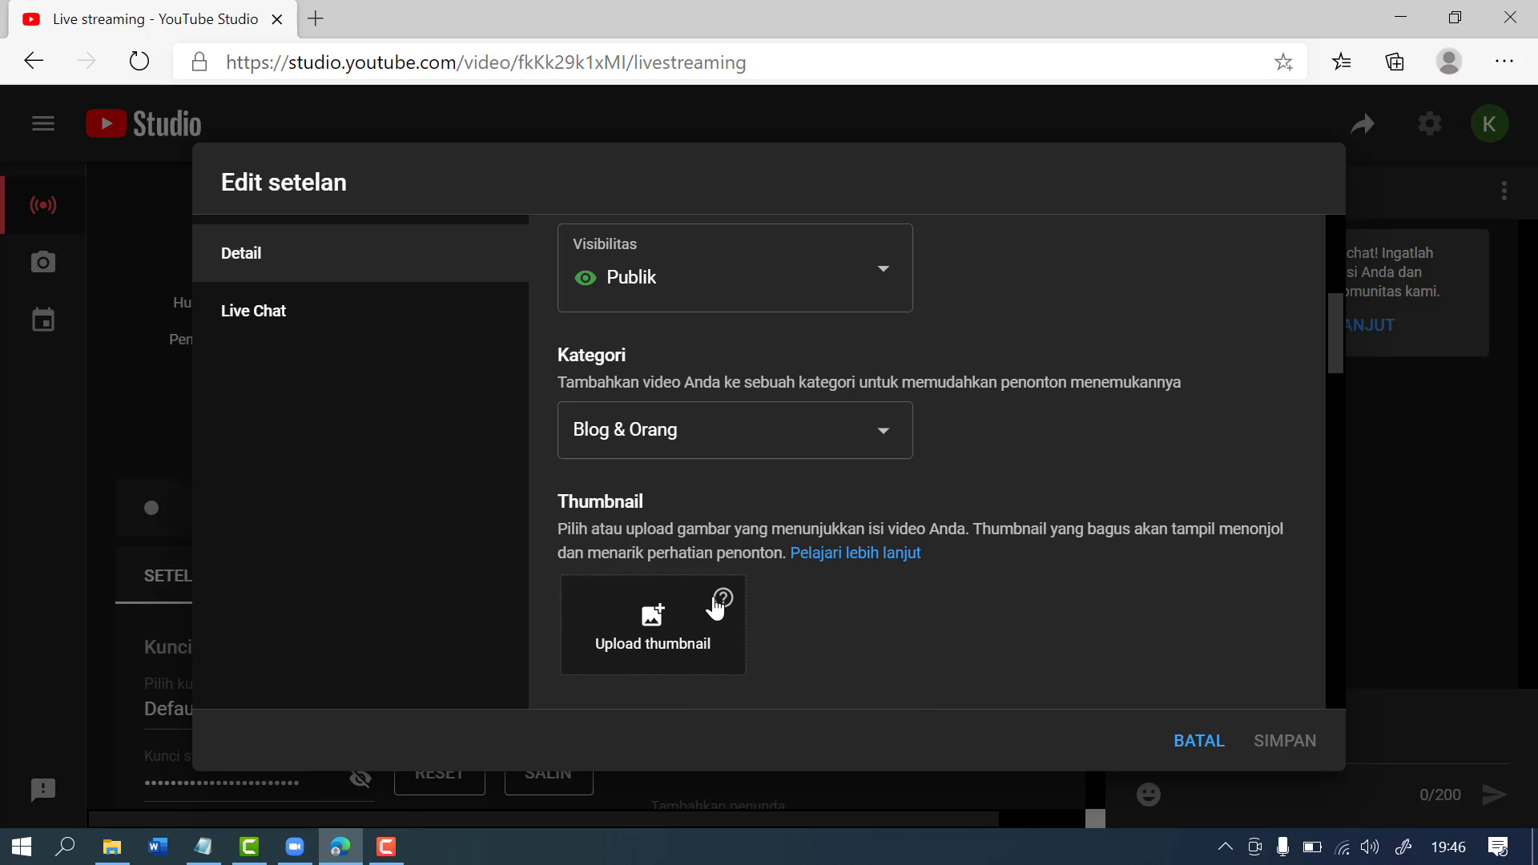
- Review the stream's thumbnail, playlist and audience settings and close the settings without saving
{"action": "scroll", "coordinate": [699, 624], "scroll_direction": "down", "scroll_amount": 3}
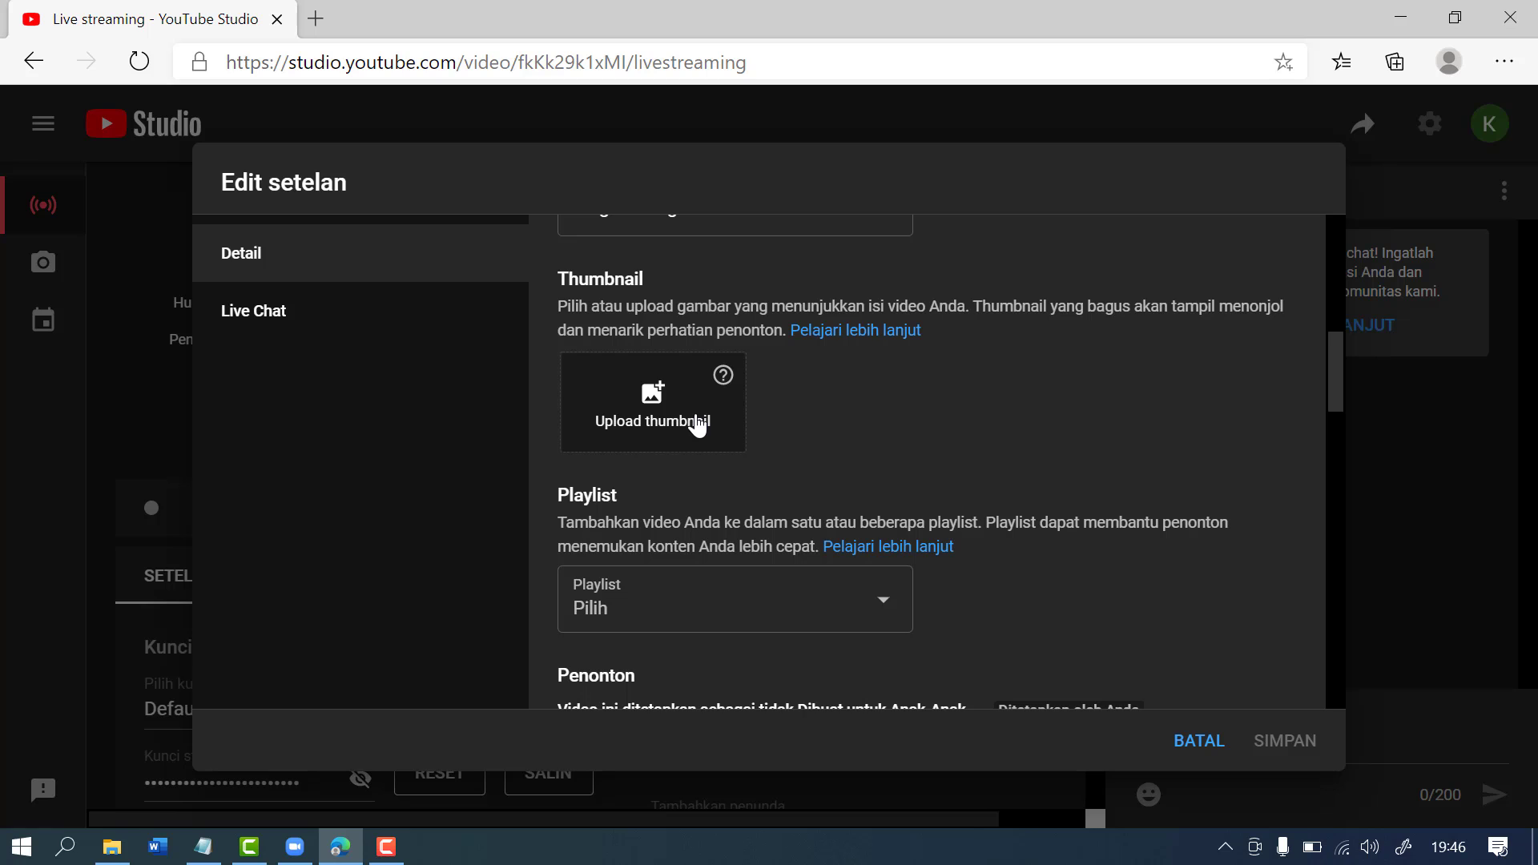
{"action": "scroll", "coordinate": [916, 432], "scroll_direction": "down", "scroll_amount": 3}
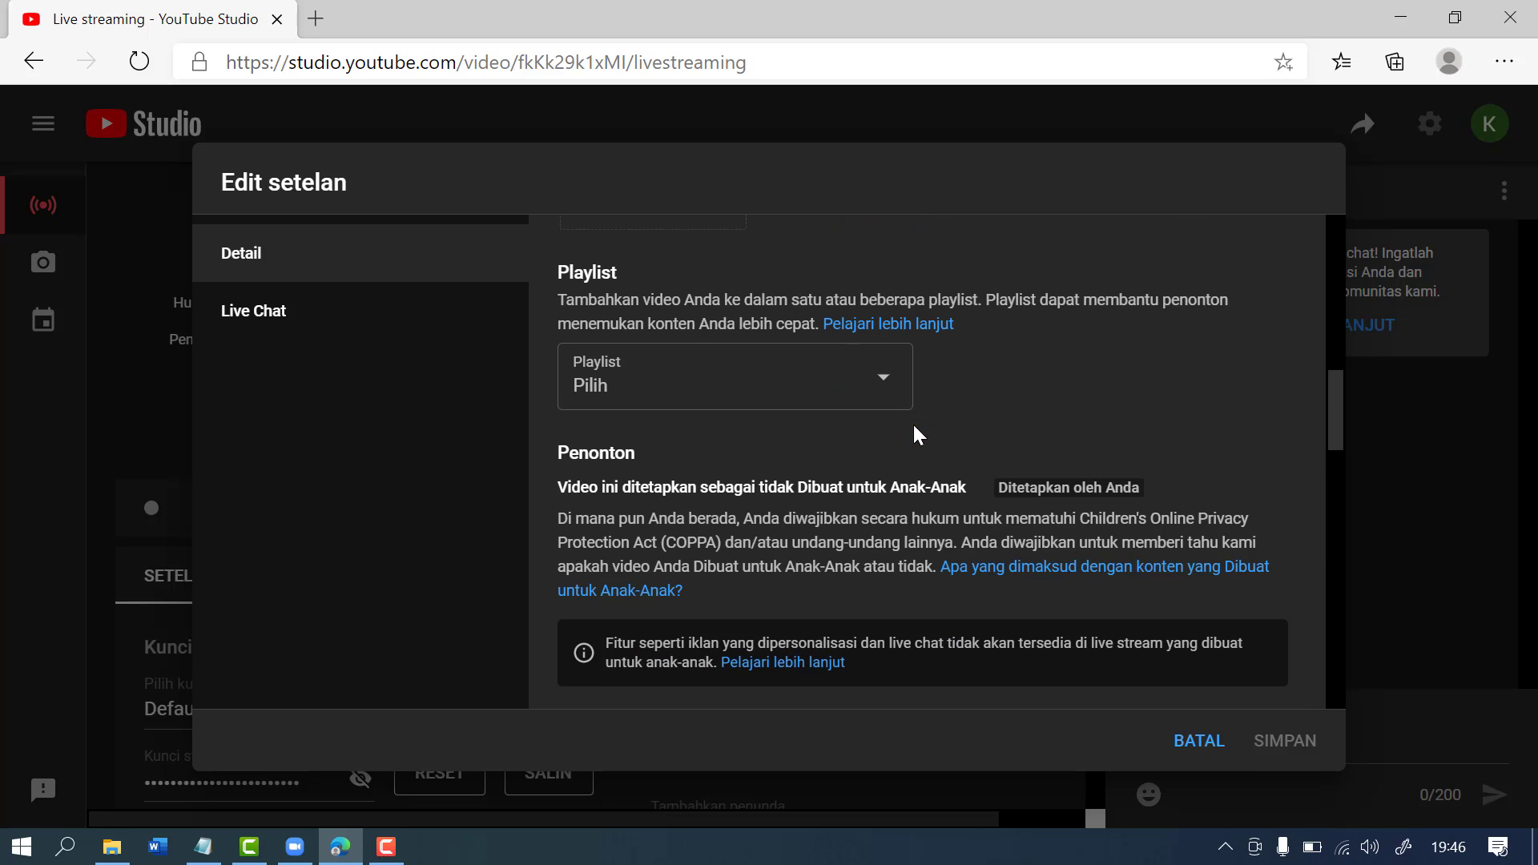
{"action": "scroll", "coordinate": [918, 435], "scroll_direction": "down", "scroll_amount": 3}
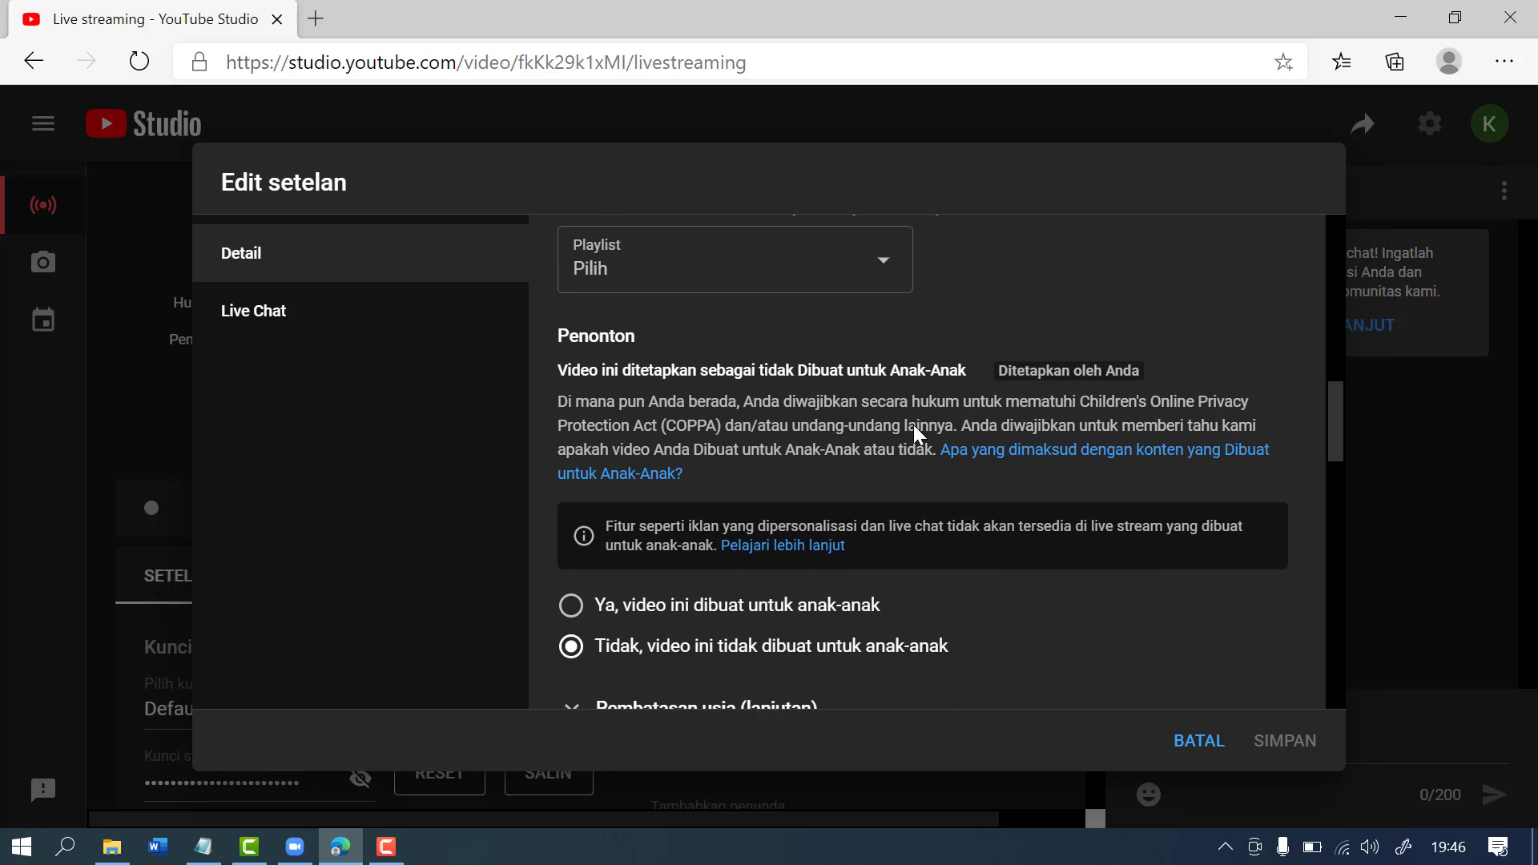
{"action": "left_click", "coordinate": [1209, 742]}
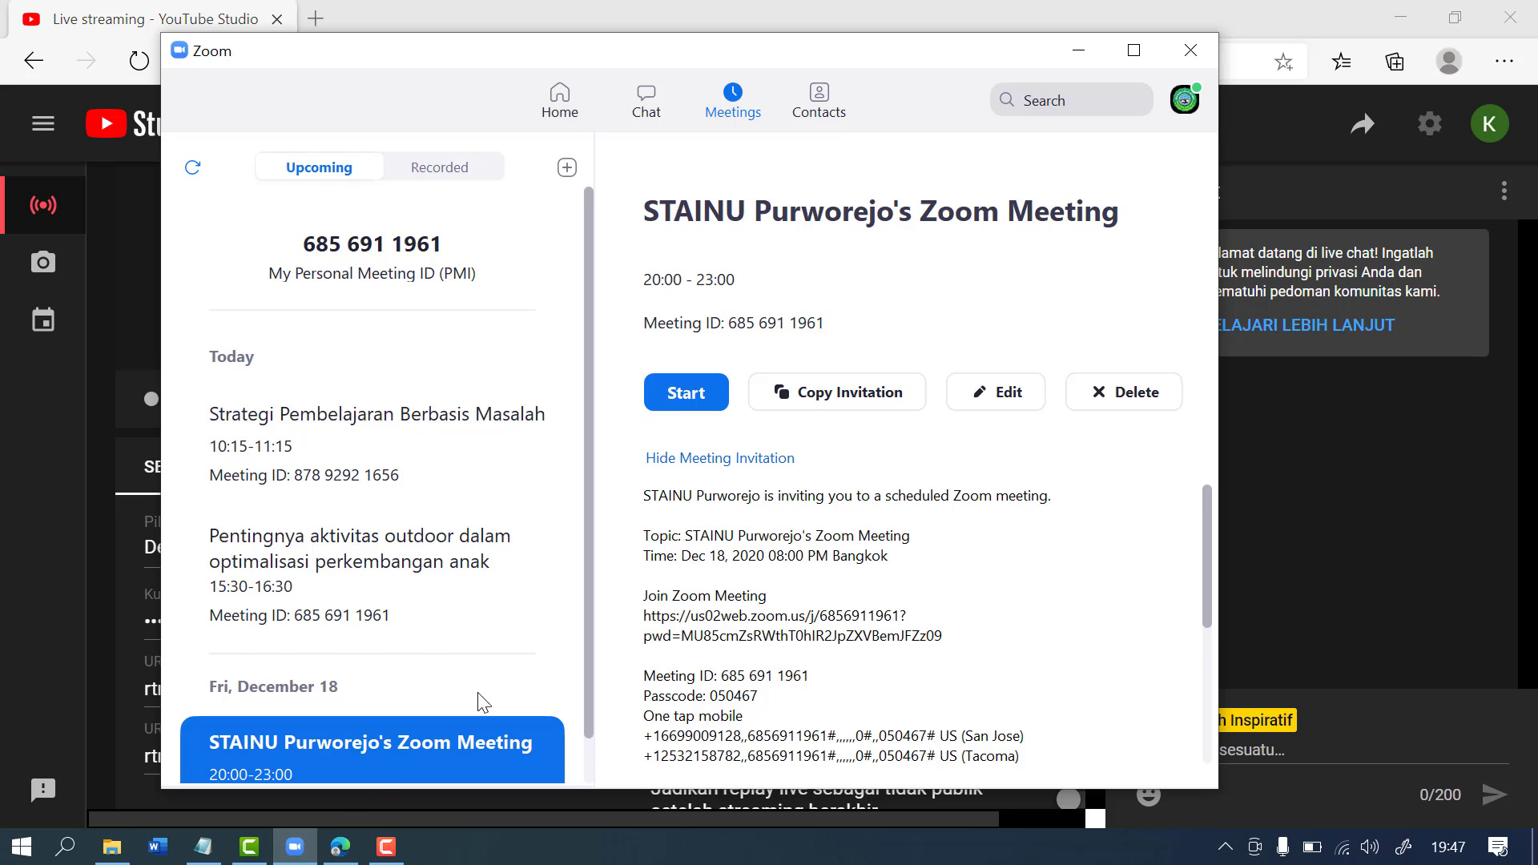
- Start the scheduled December 18 meeting in Zoom, join with computer audio and turn off the camera
{"action": "scroll", "coordinate": [753, 570], "scroll_direction": "down", "scroll_amount": 2}
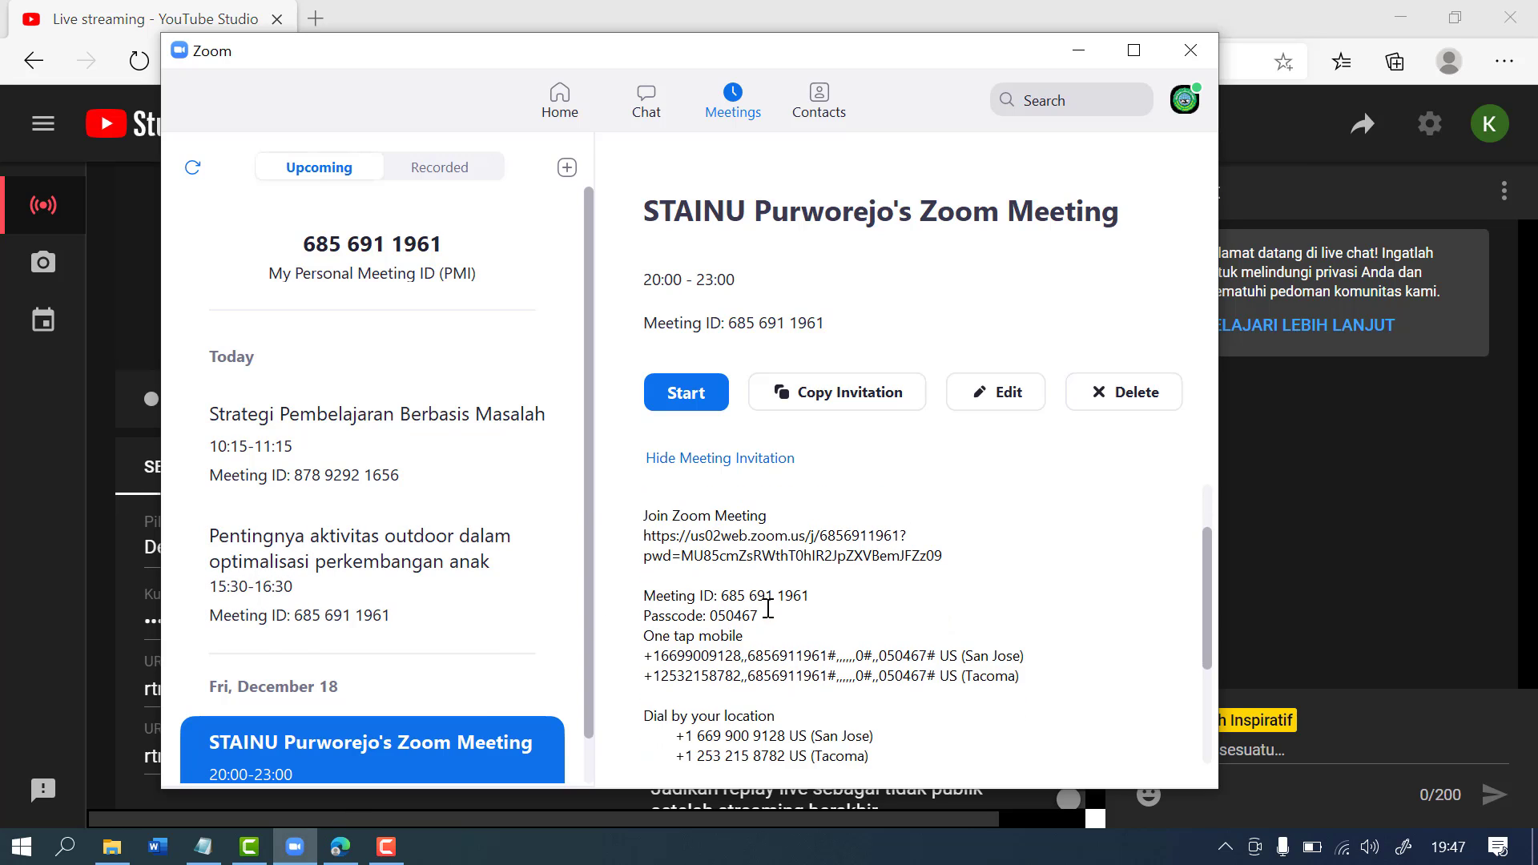
{"action": "left_click", "coordinate": [705, 395]}
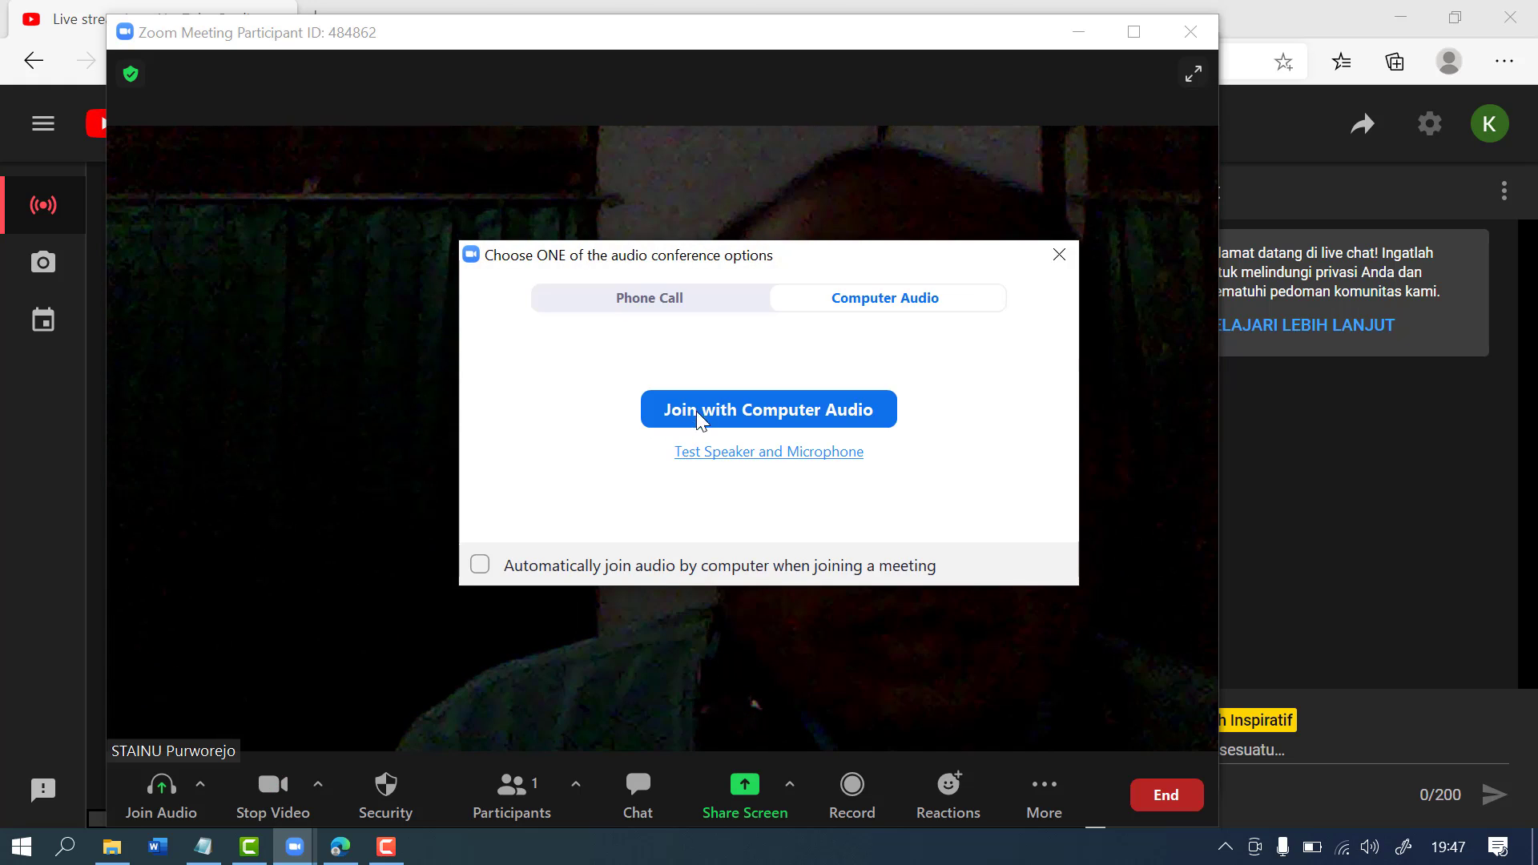
{"action": "left_click", "coordinate": [711, 404]}
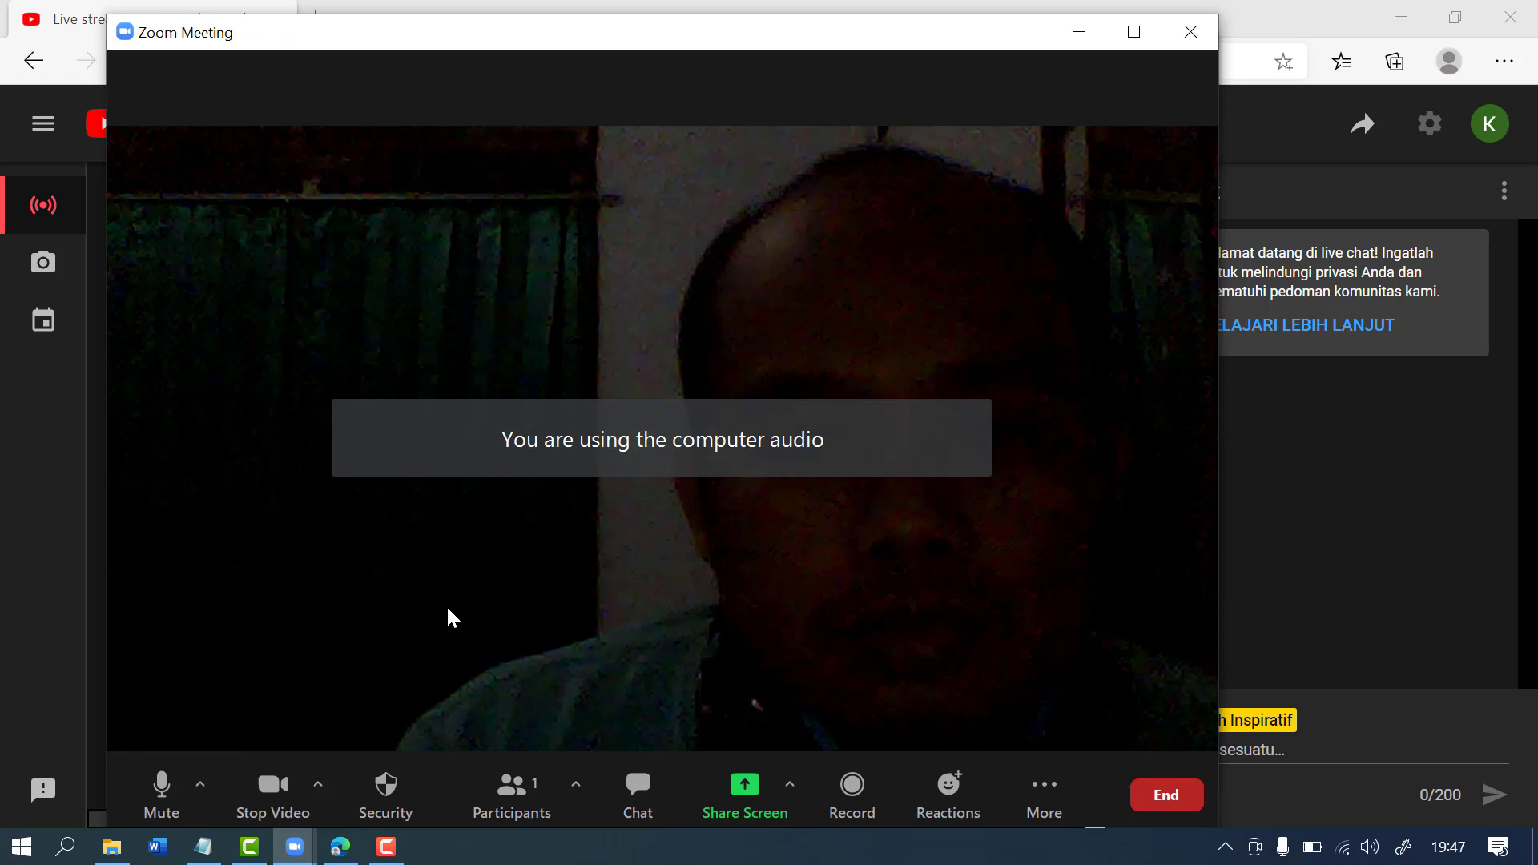
{"action": "left_click", "coordinate": [302, 784]}
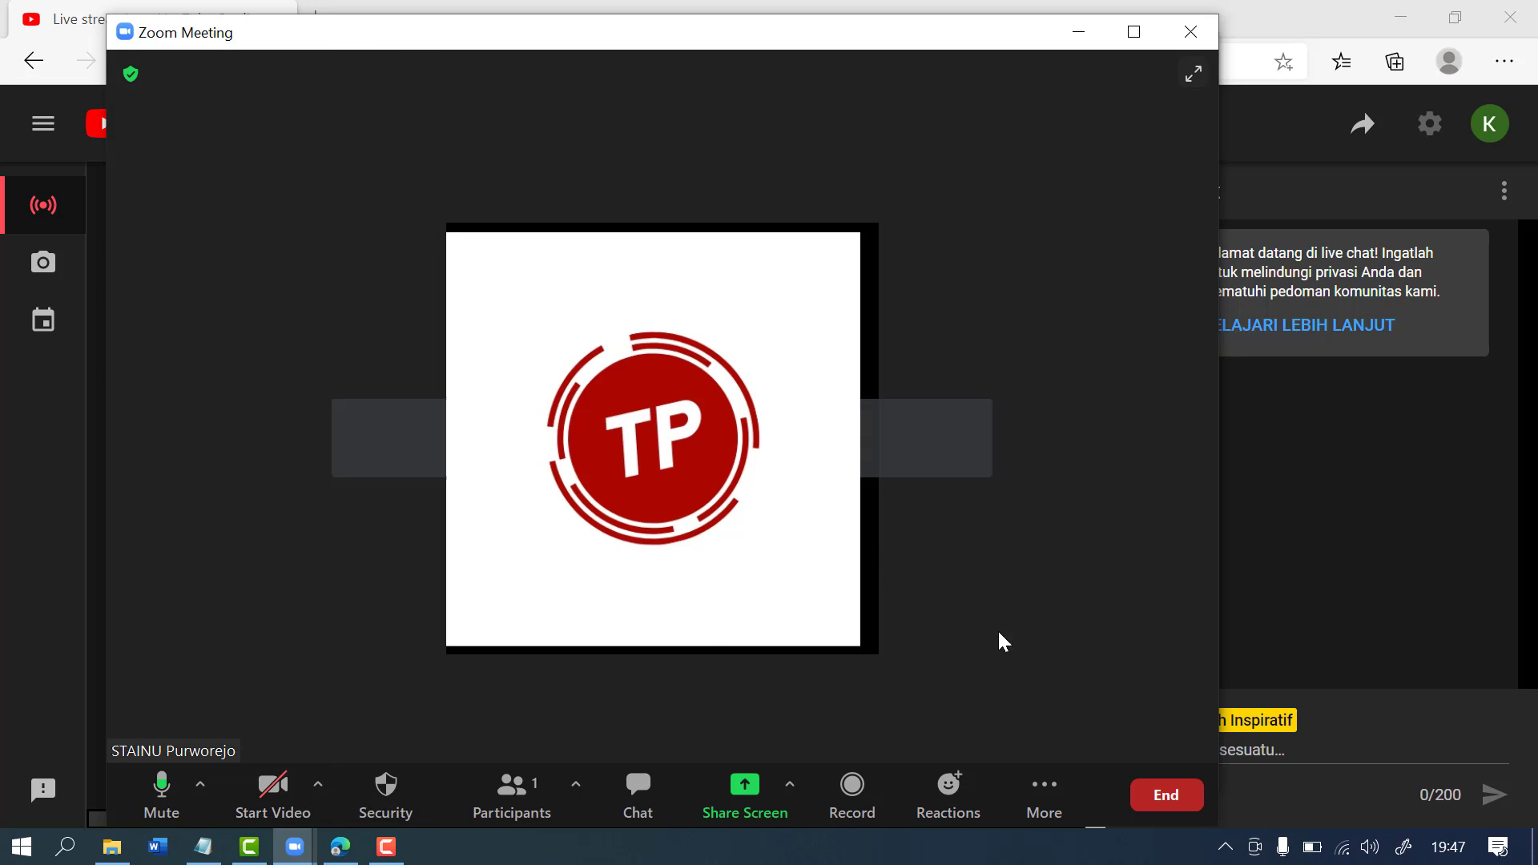
- Open the meeting's custom live streaming service form and compare its fields with the stream settings in YouTube Studio
{"action": "left_click", "coordinate": [1053, 789]}
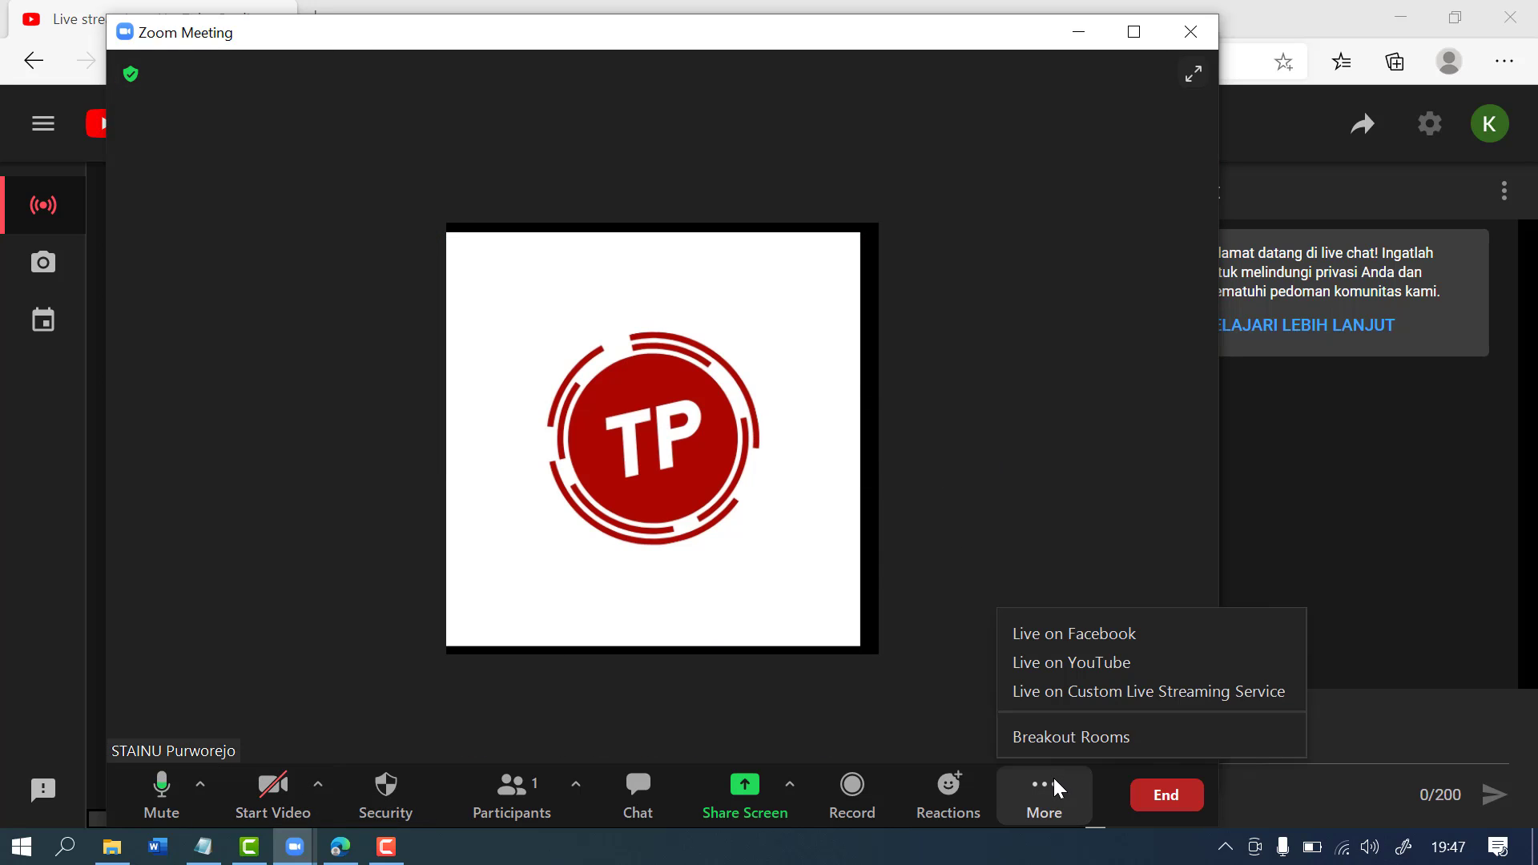
{"action": "left_click", "coordinate": [1072, 700]}
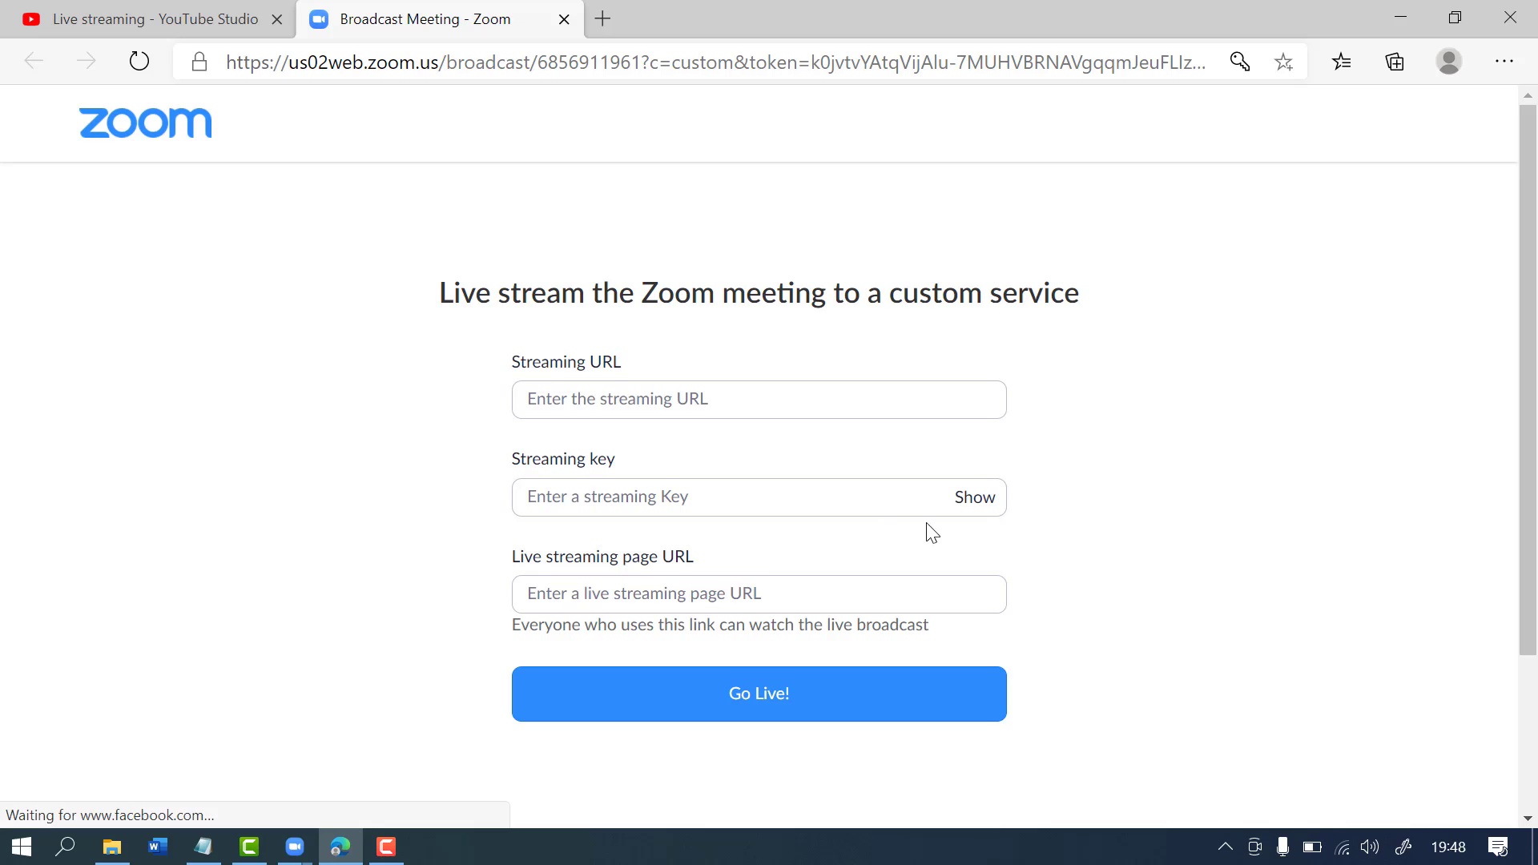
{"action": "left_click", "coordinate": [216, 9]}
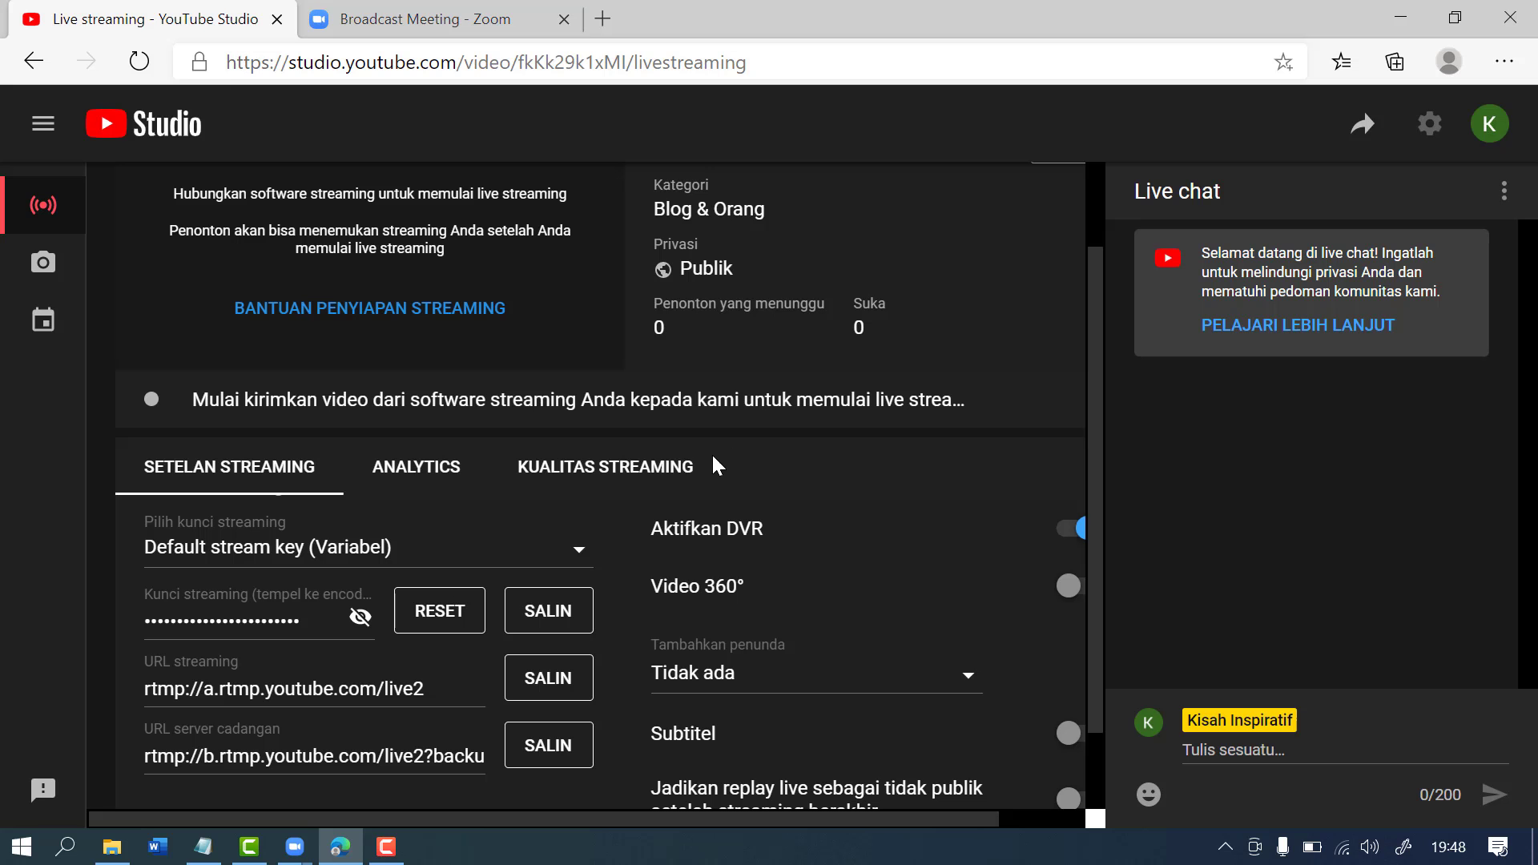
{"action": "left_click", "coordinate": [480, 12]}
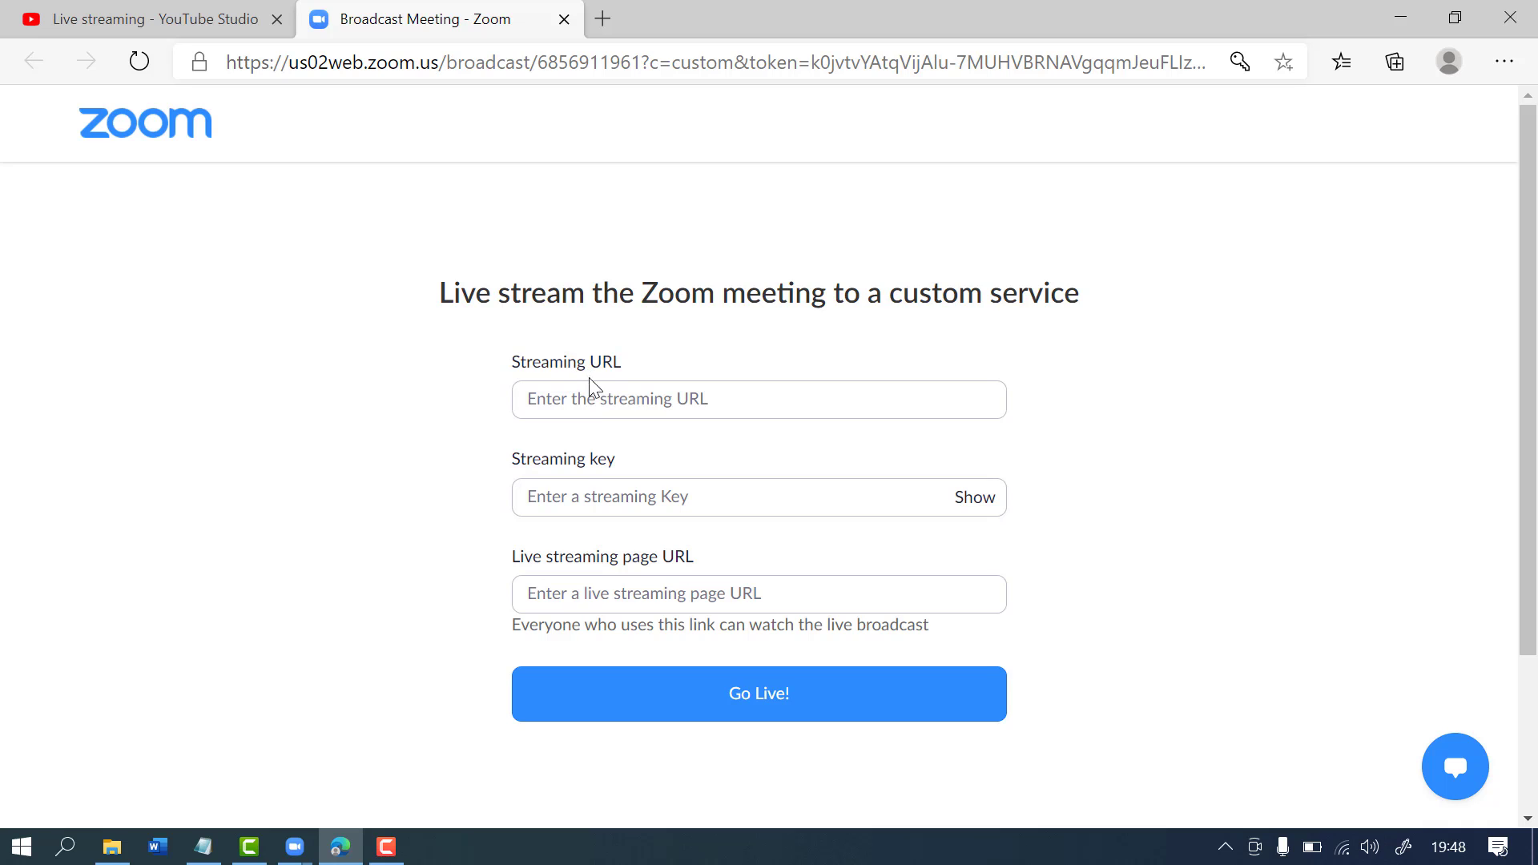
- Copy the streaming URL rtmp://a.rtmp.youtube.com/live2 from YouTube Studio into the Streaming URL field of the Zoom broadcast form
{"action": "left_click", "coordinate": [154, 21]}
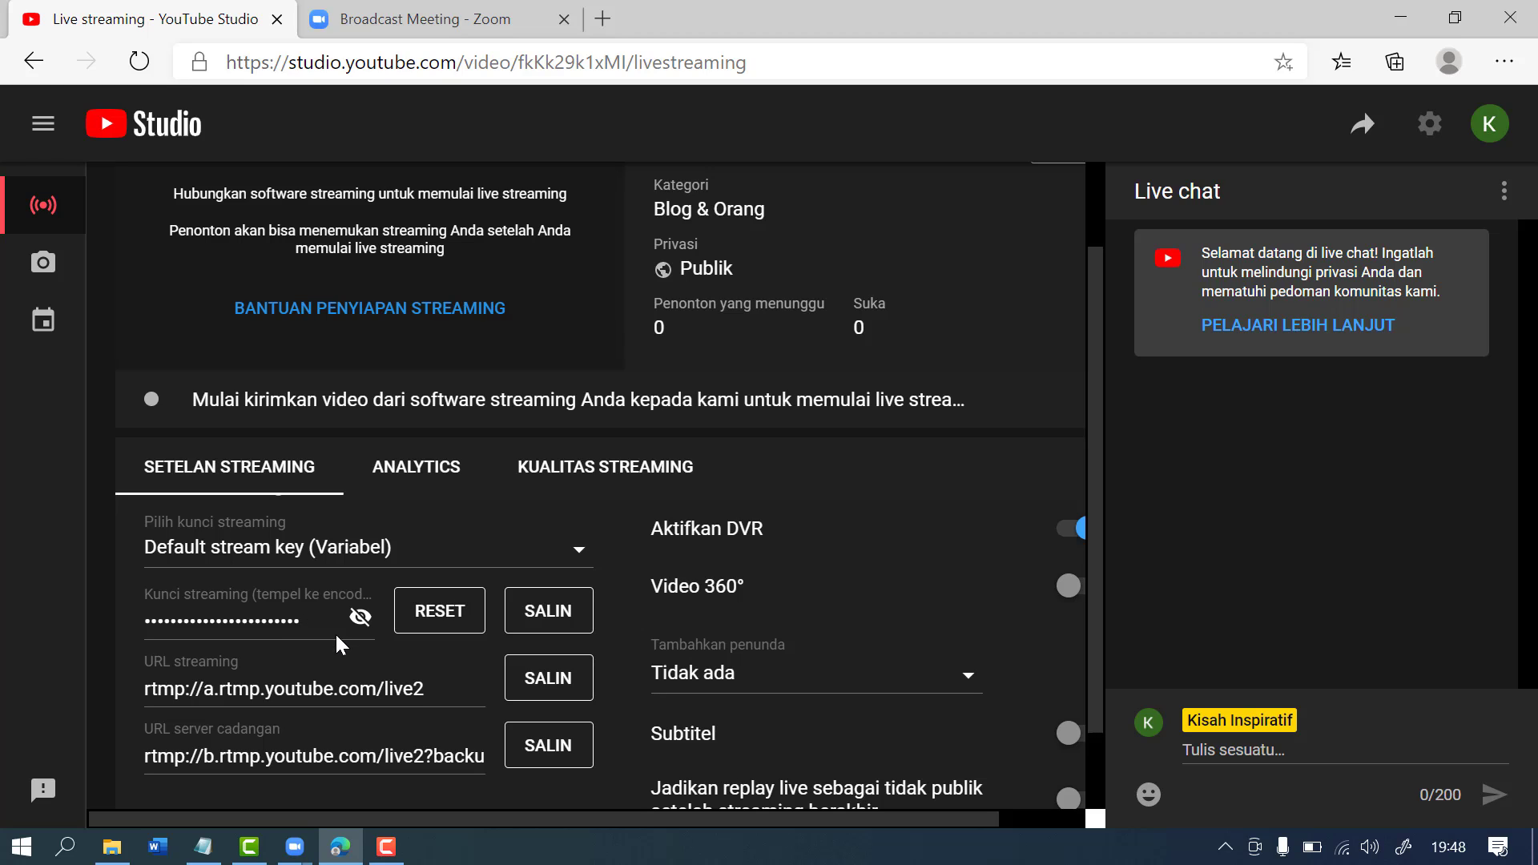
{"action": "left_click", "coordinate": [553, 689]}
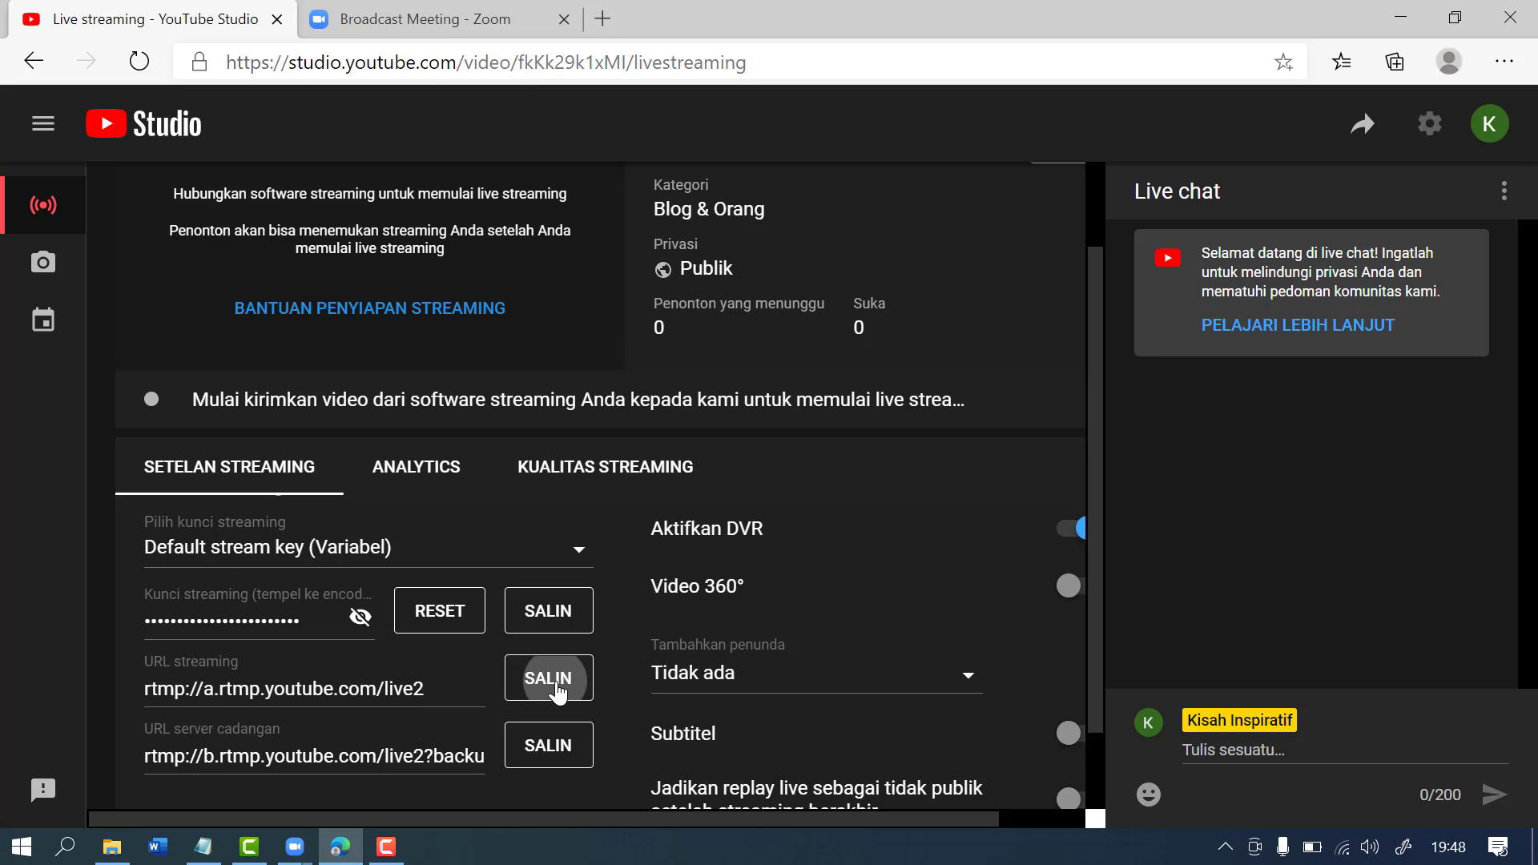
{"action": "left_click", "coordinate": [418, 8]}
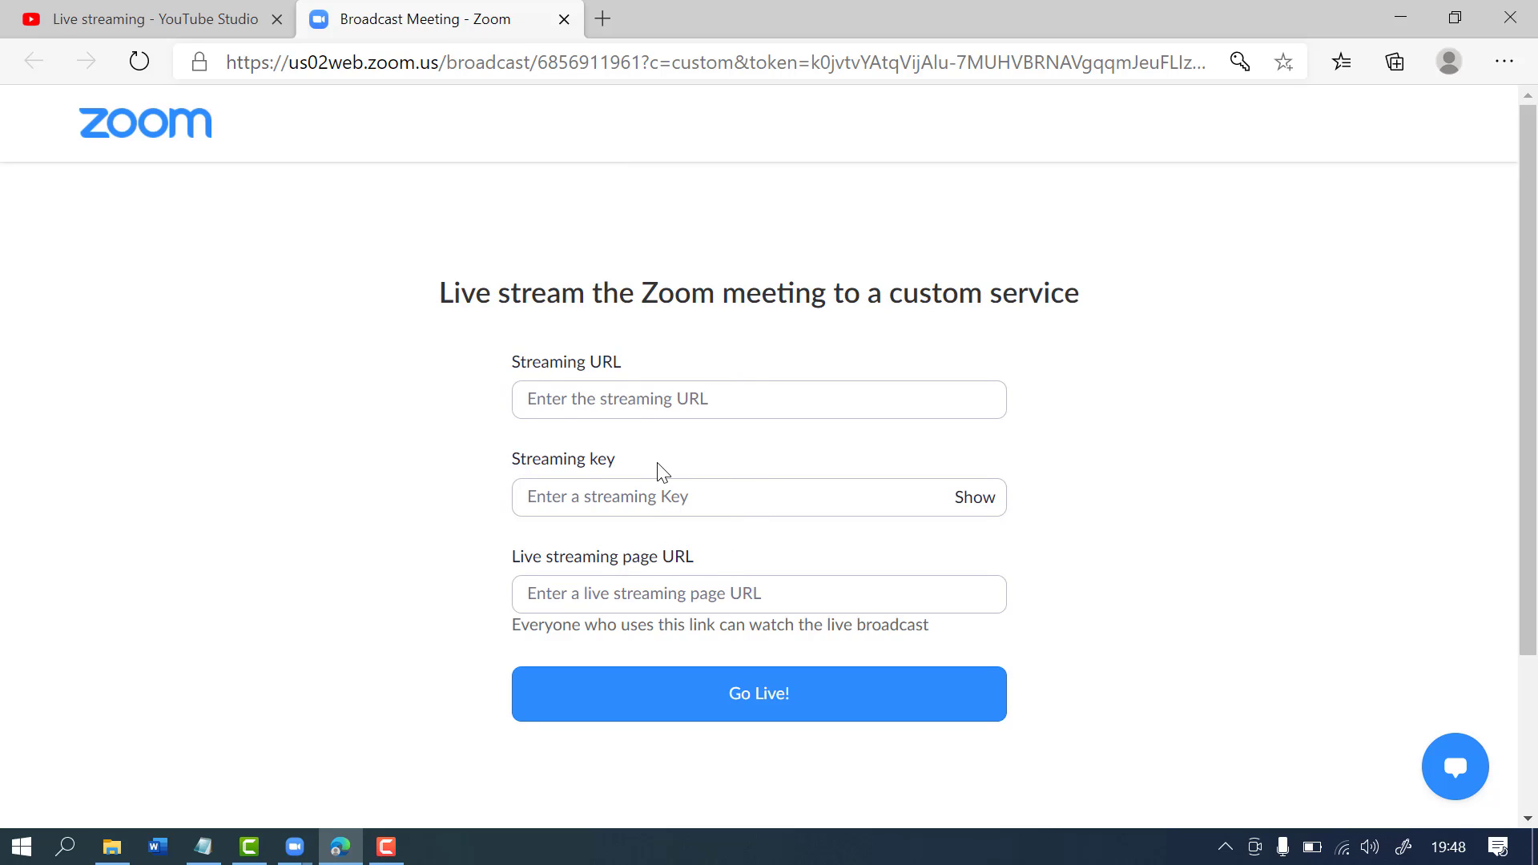
{"action": "left_click", "coordinate": [664, 399]}
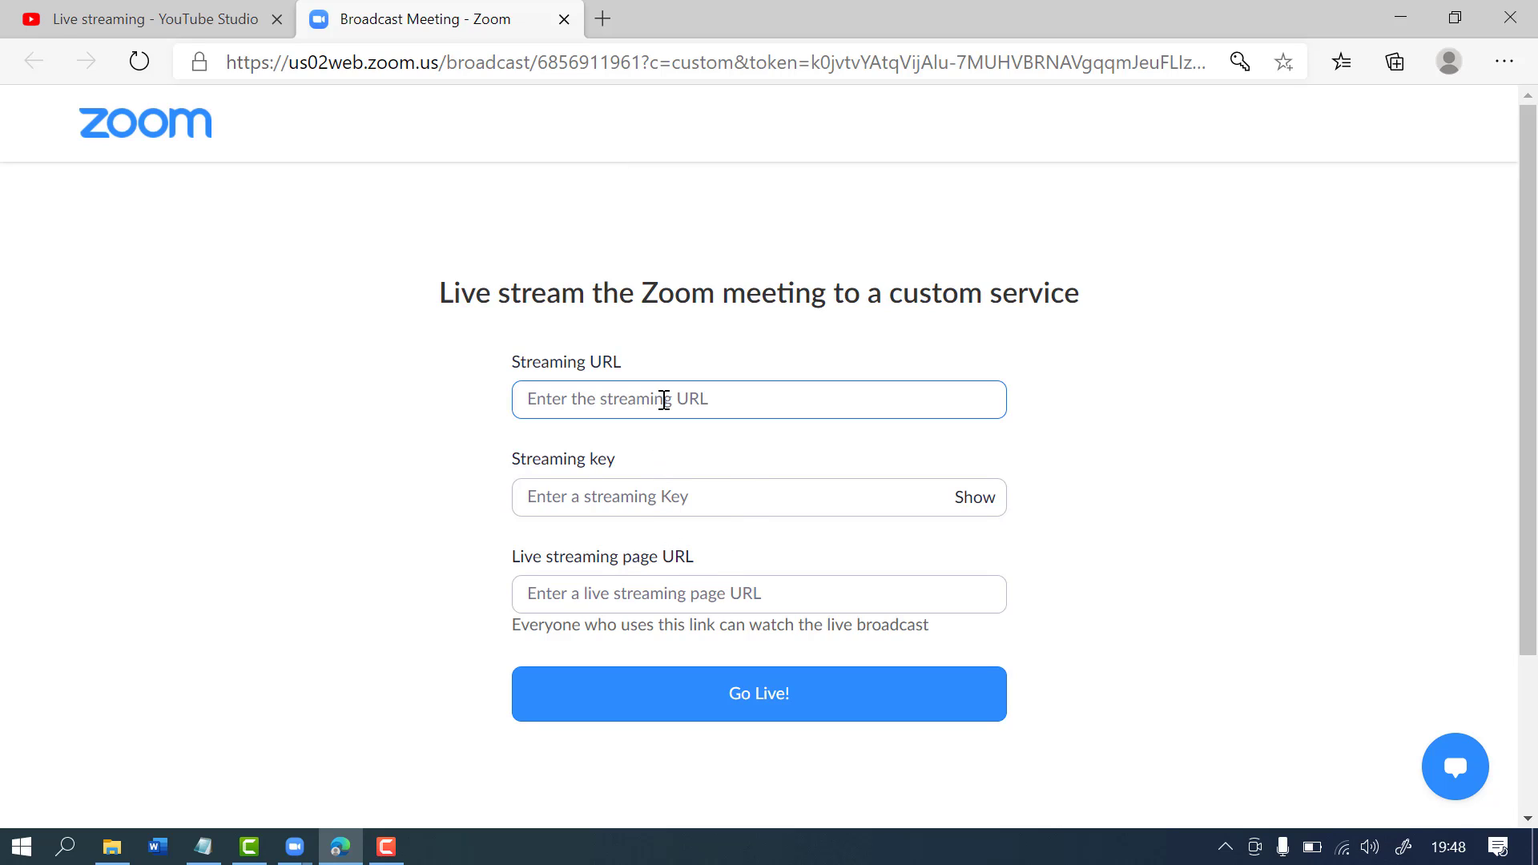
{"action": "type", "text": "rtmp://a.rtmp.youtube.com/live2"}
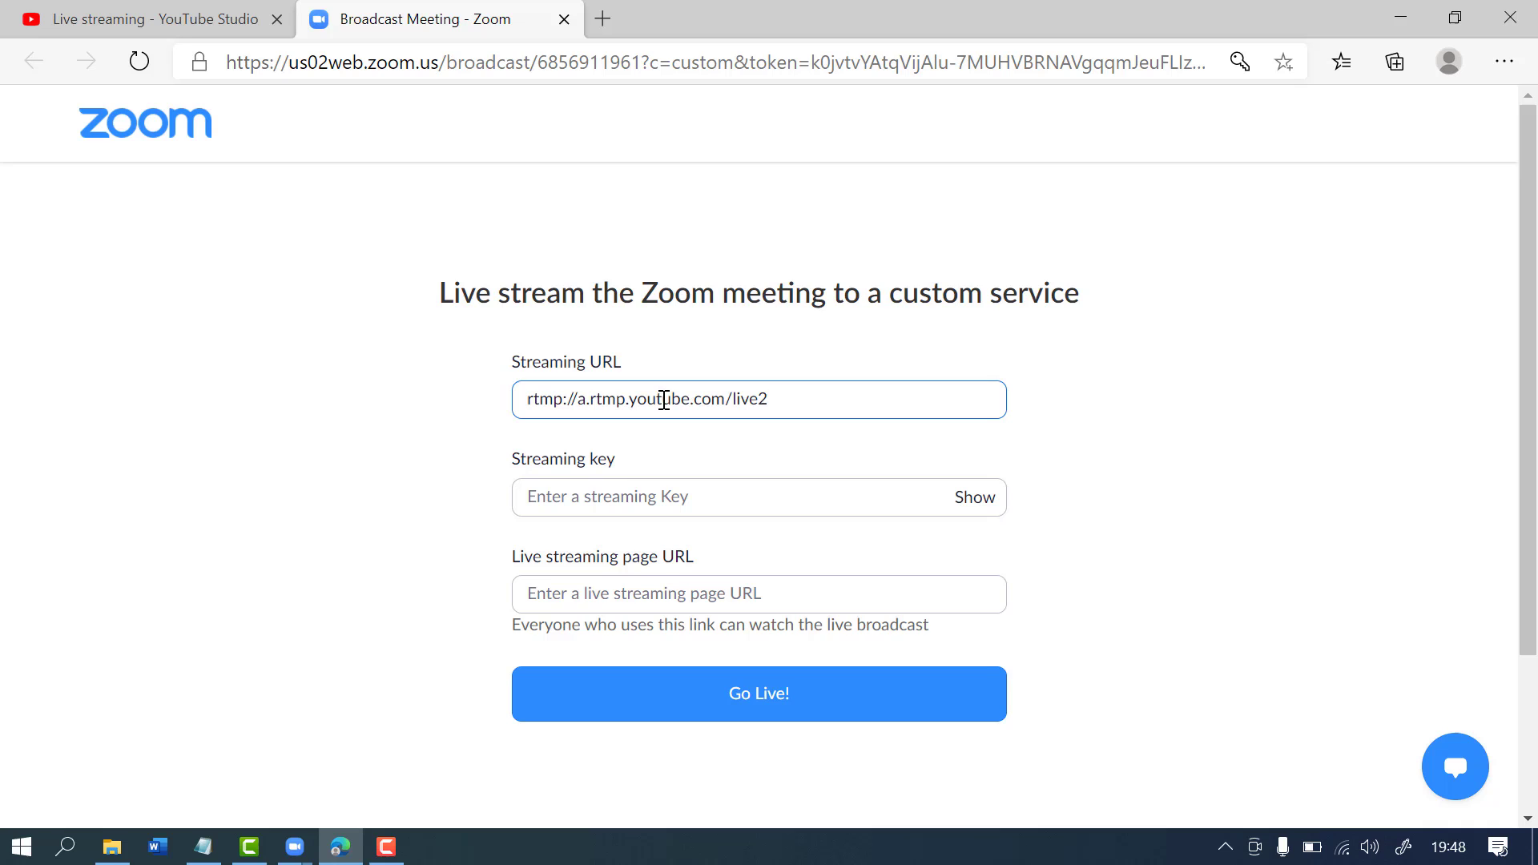
- Copy the stream key from YouTube Studio and paste it into the Streaming key field of the Zoom broadcast form
{"action": "left_click", "coordinate": [635, 498]}
{"action": "left_click", "coordinate": [144, 19]}
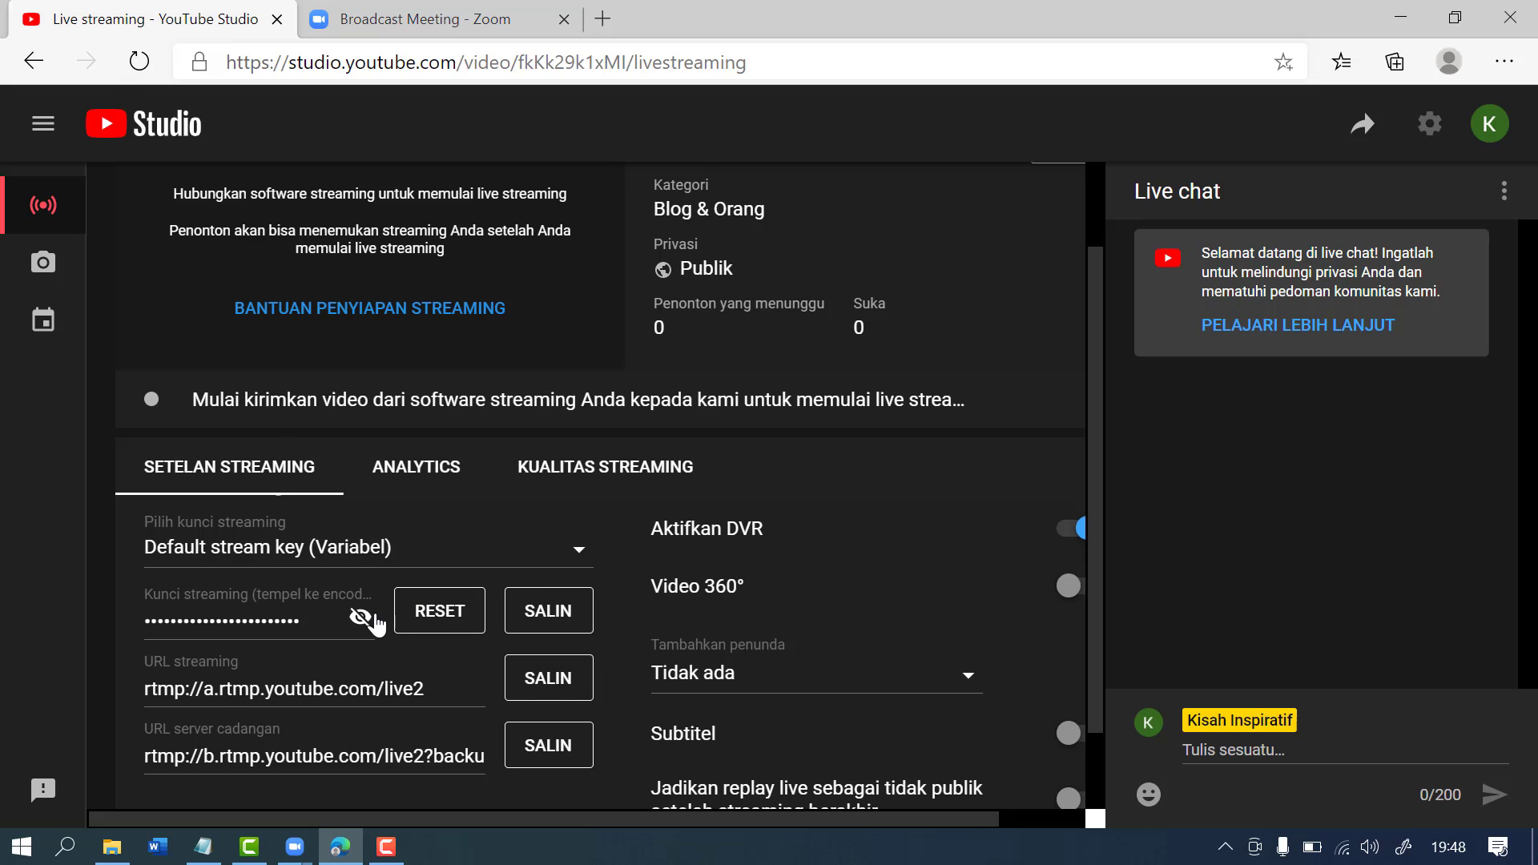
{"action": "left_click", "coordinate": [531, 613]}
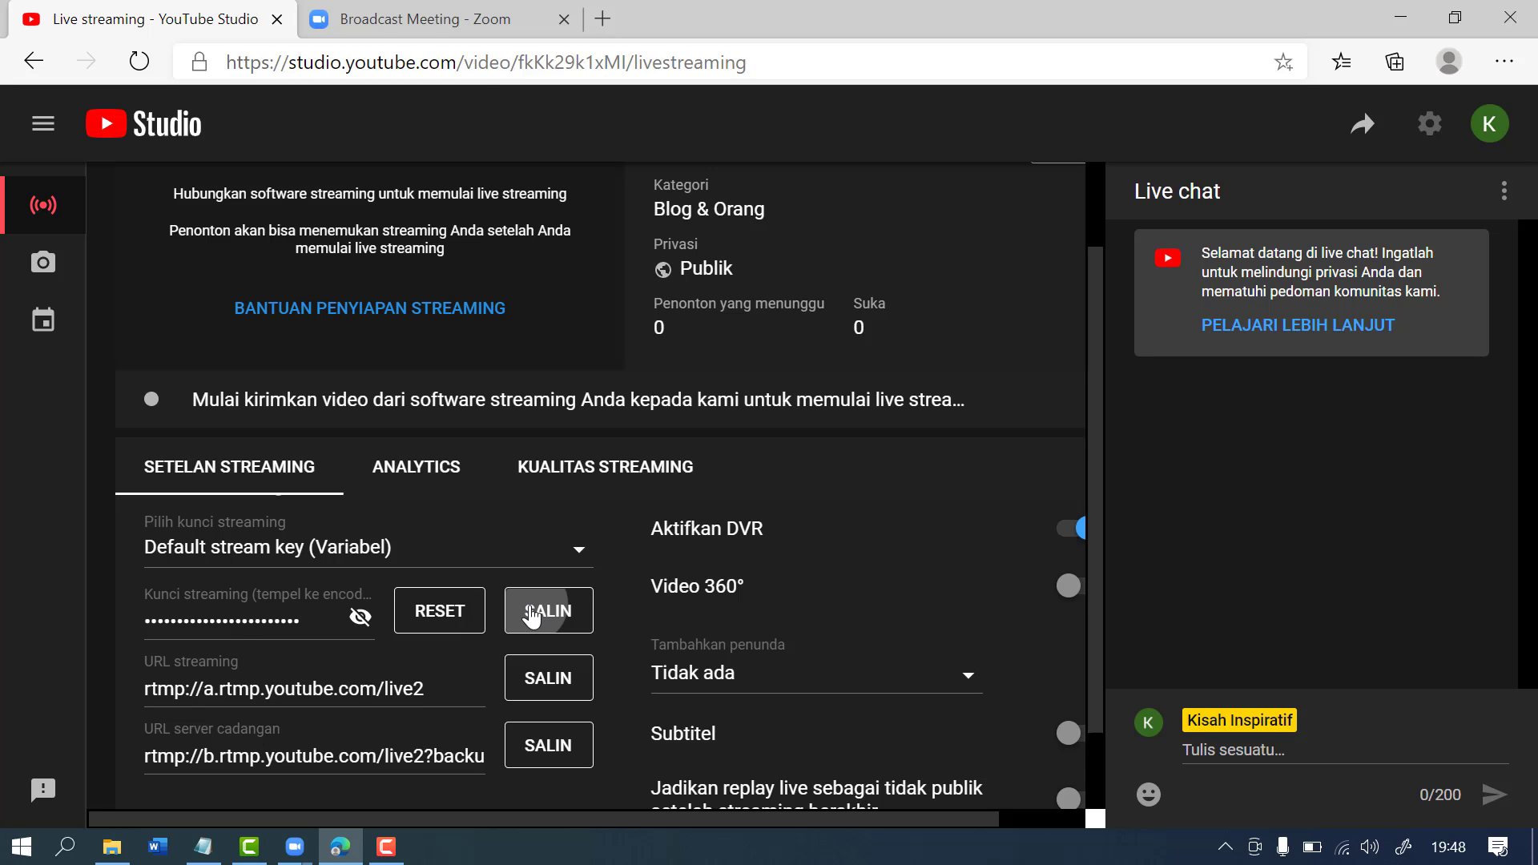
{"action": "left_click", "coordinate": [434, 24]}
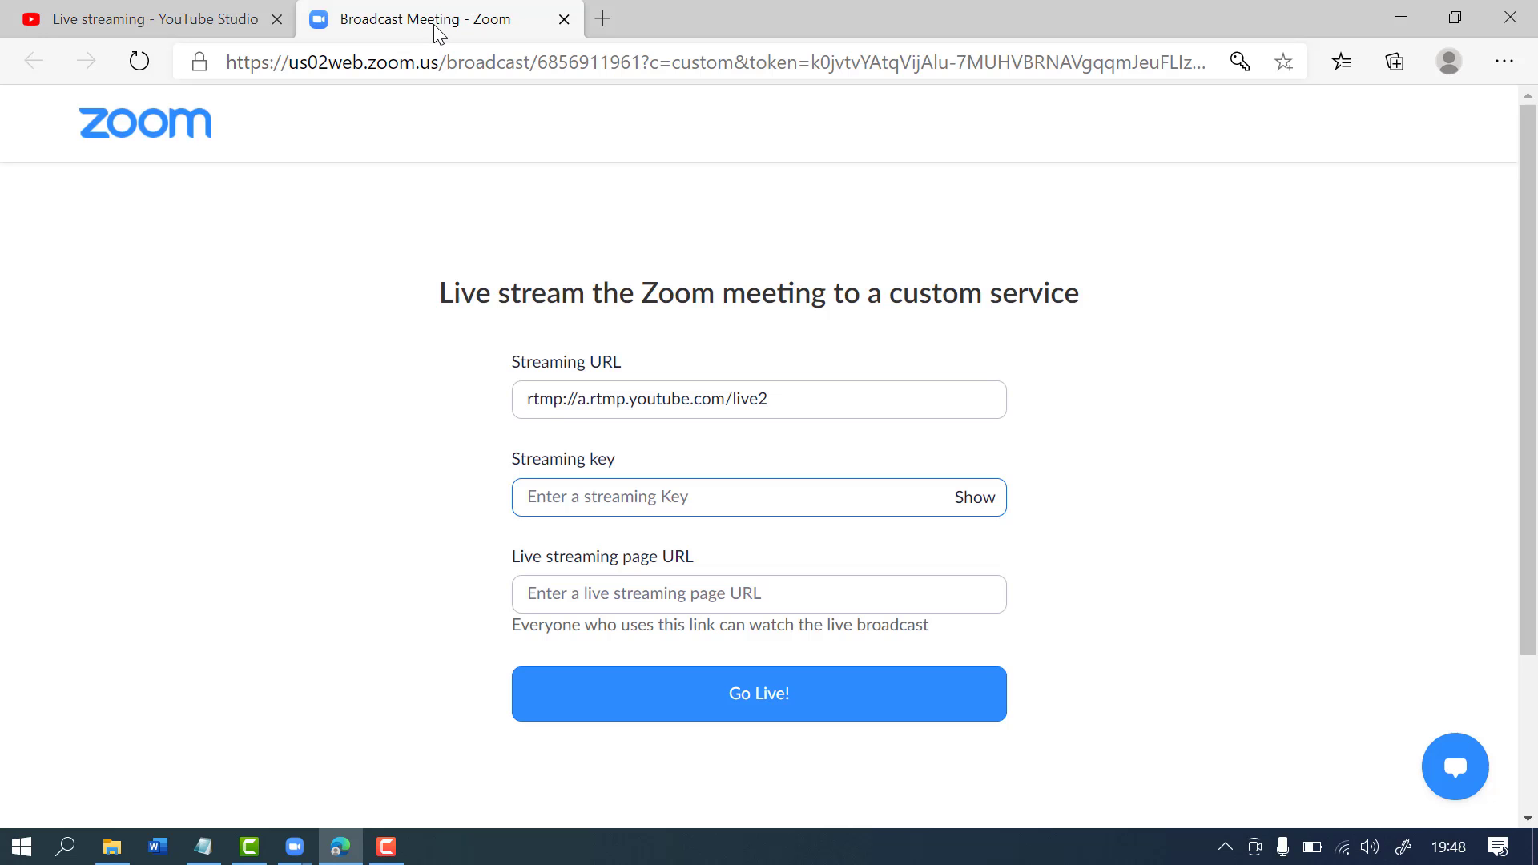
{"action": "left_click", "coordinate": [637, 497]}
{"action": "key", "text": "ctrl+v"}
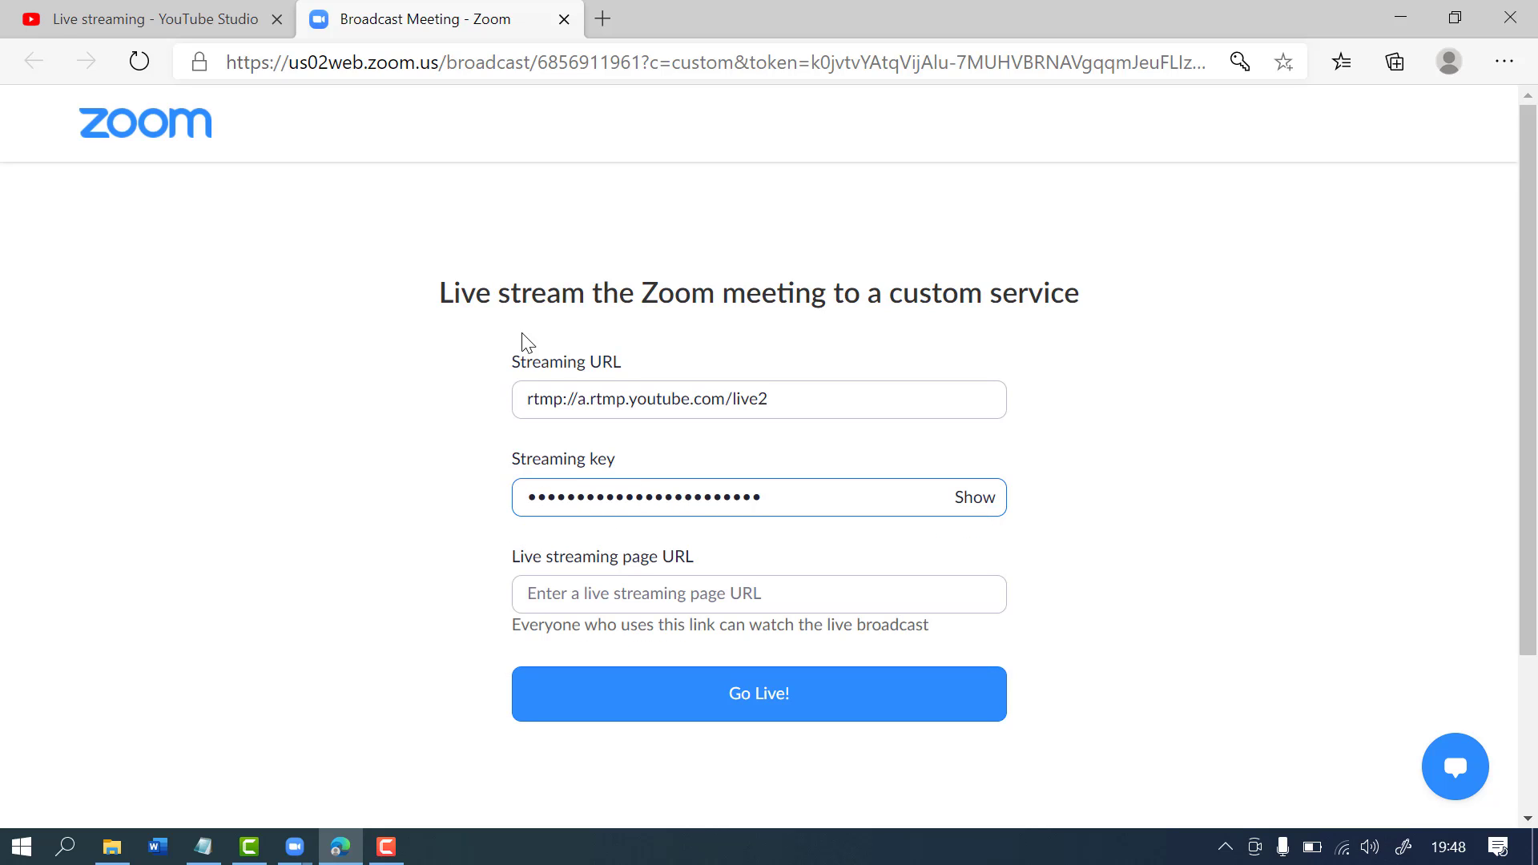
{"action": "left_click", "coordinate": [184, 28]}
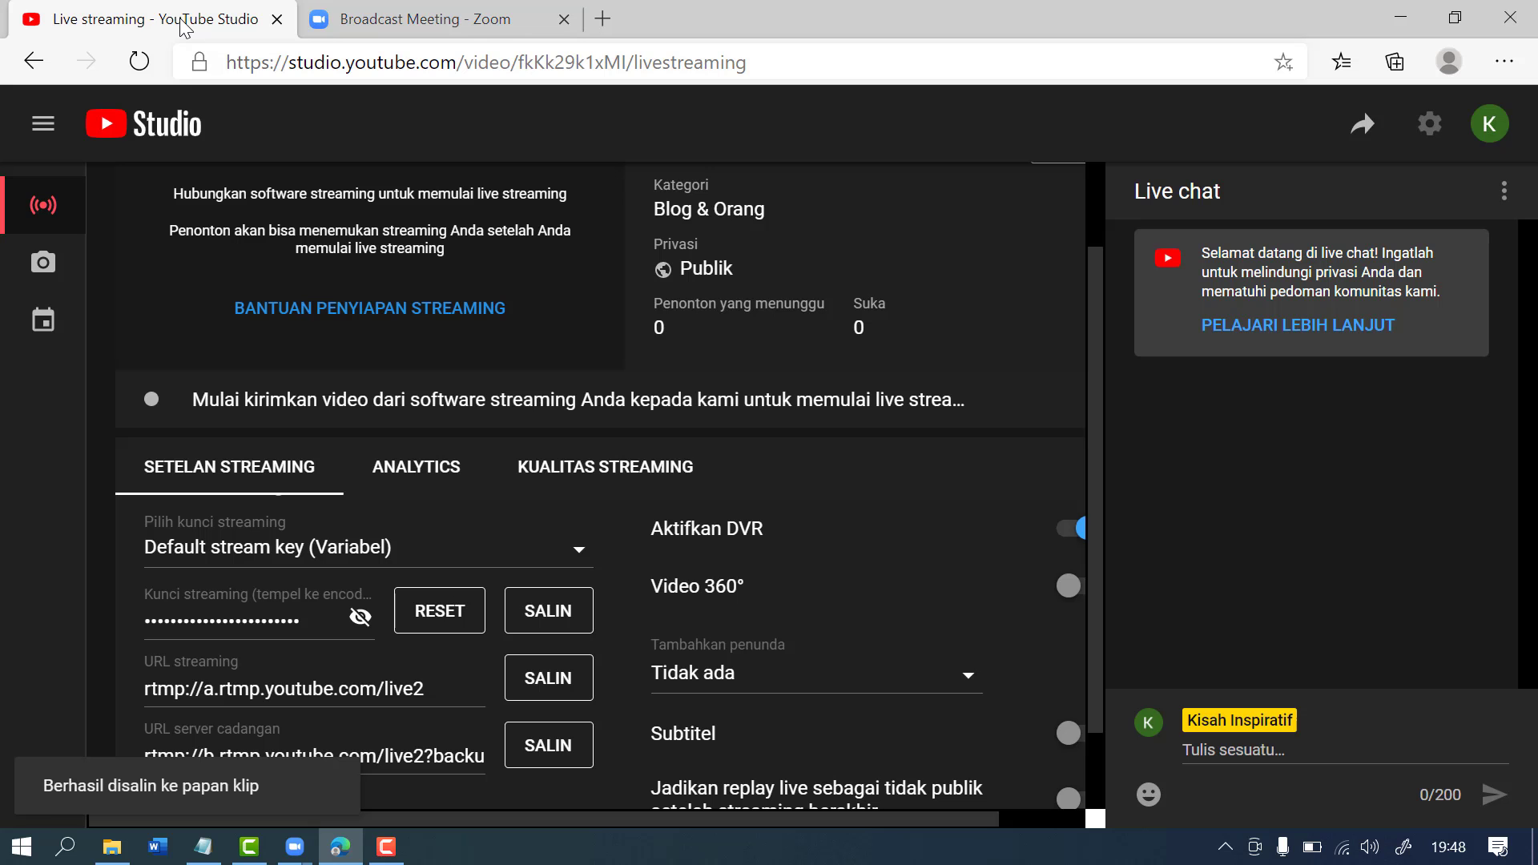
{"action": "left_click", "coordinate": [1361, 128]}
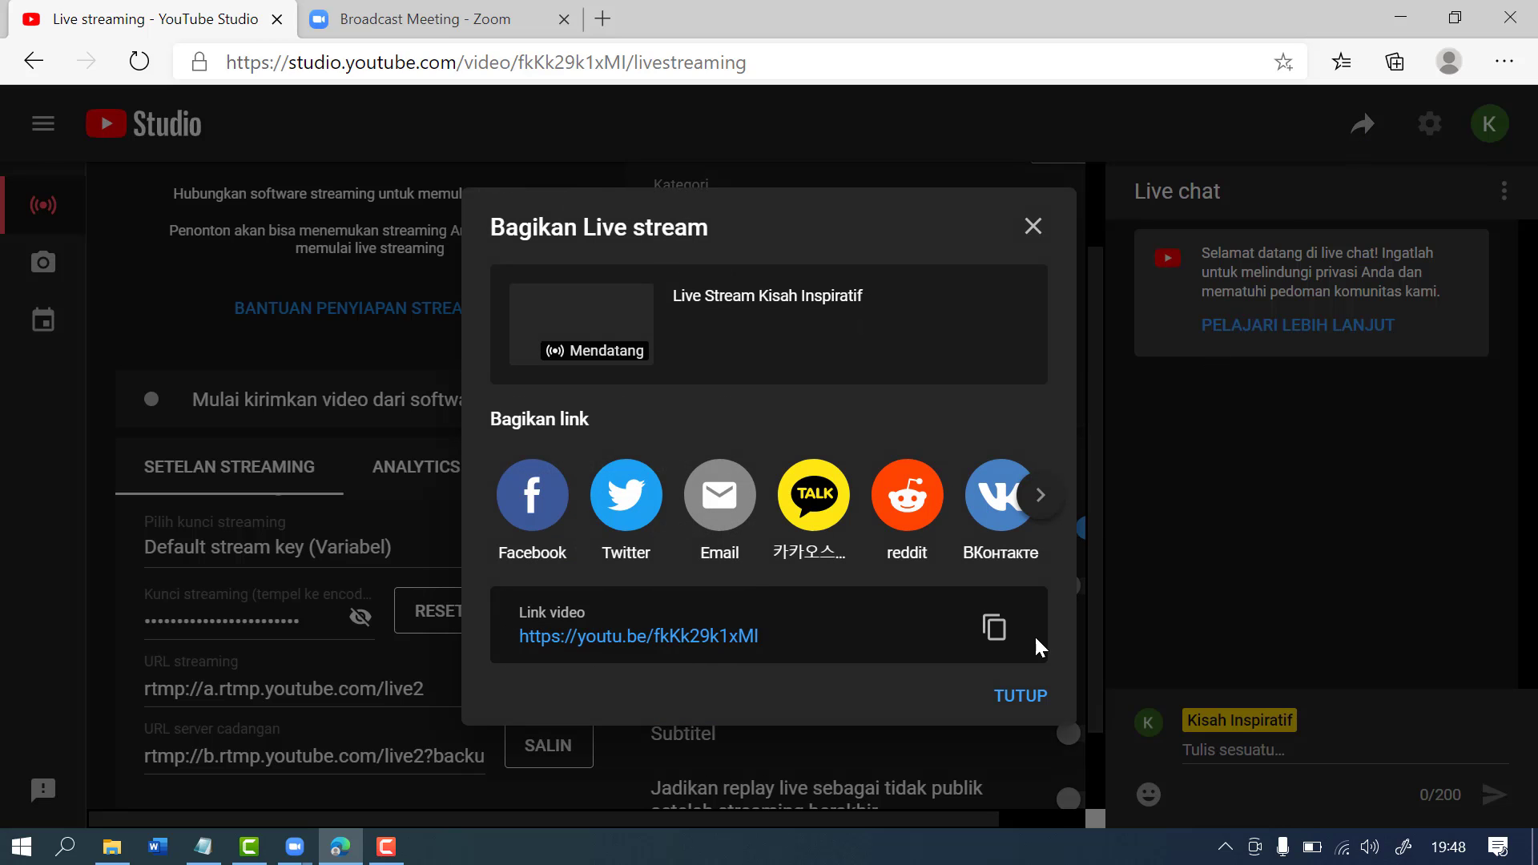
{"action": "left_click", "coordinate": [993, 627]}
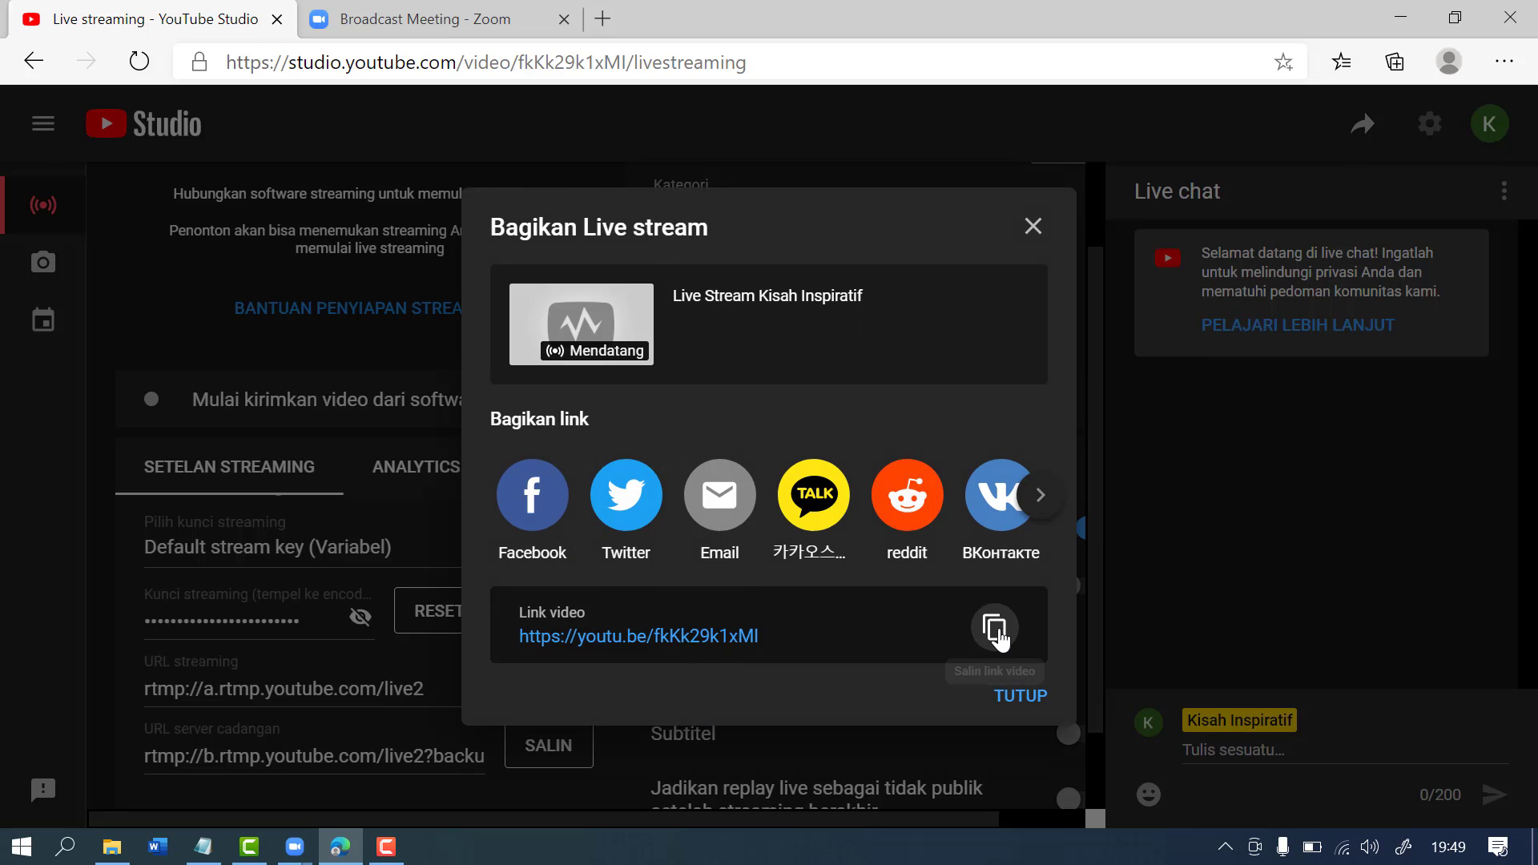
{"action": "left_click", "coordinate": [501, 22]}
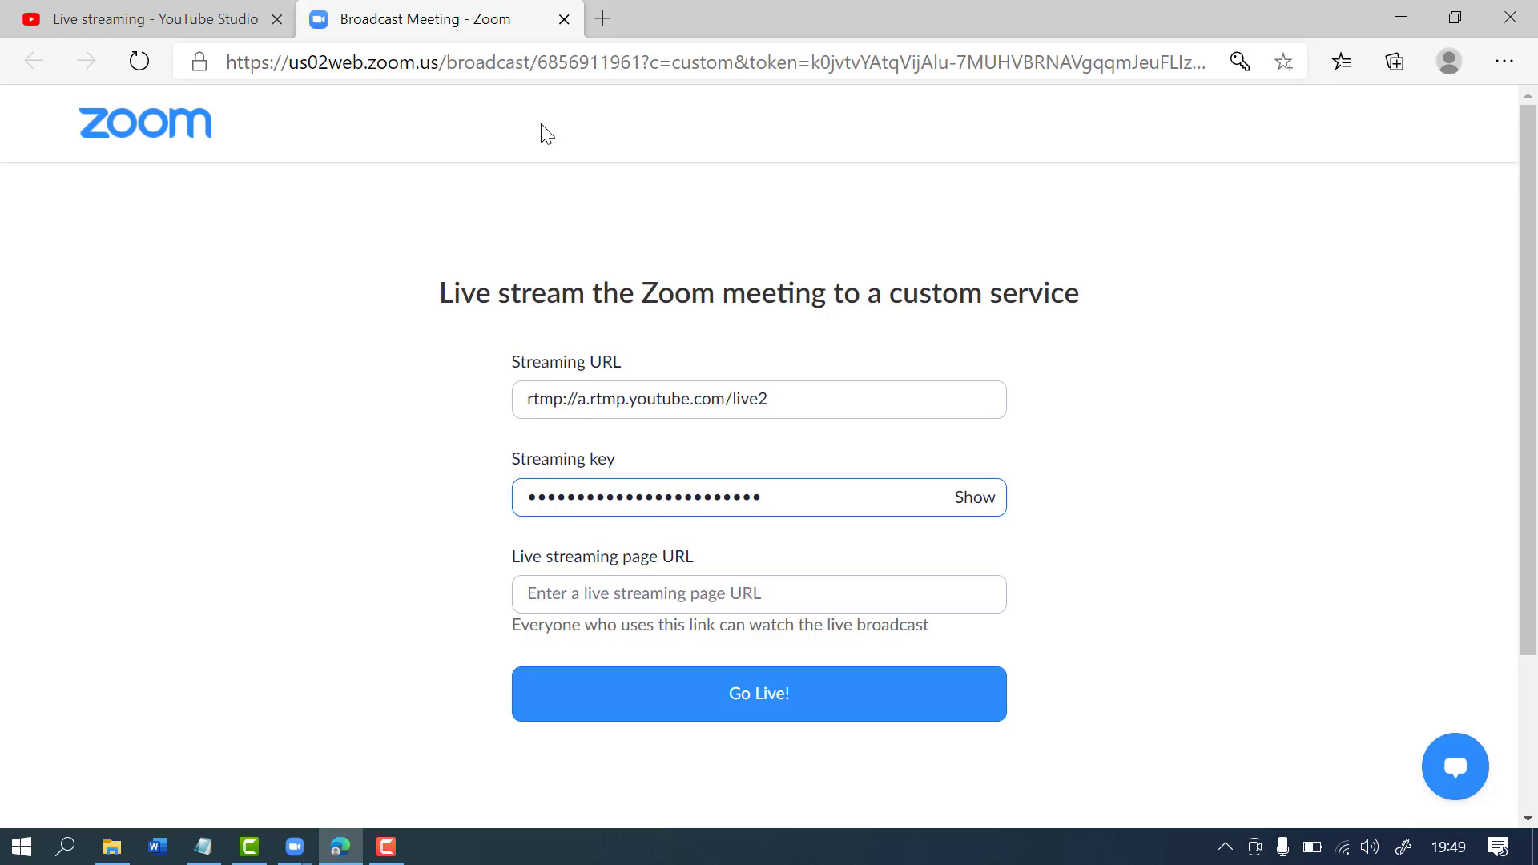
{"action": "left_click", "coordinate": [639, 600]}
{"action": "key", "text": "ctrl+v"}
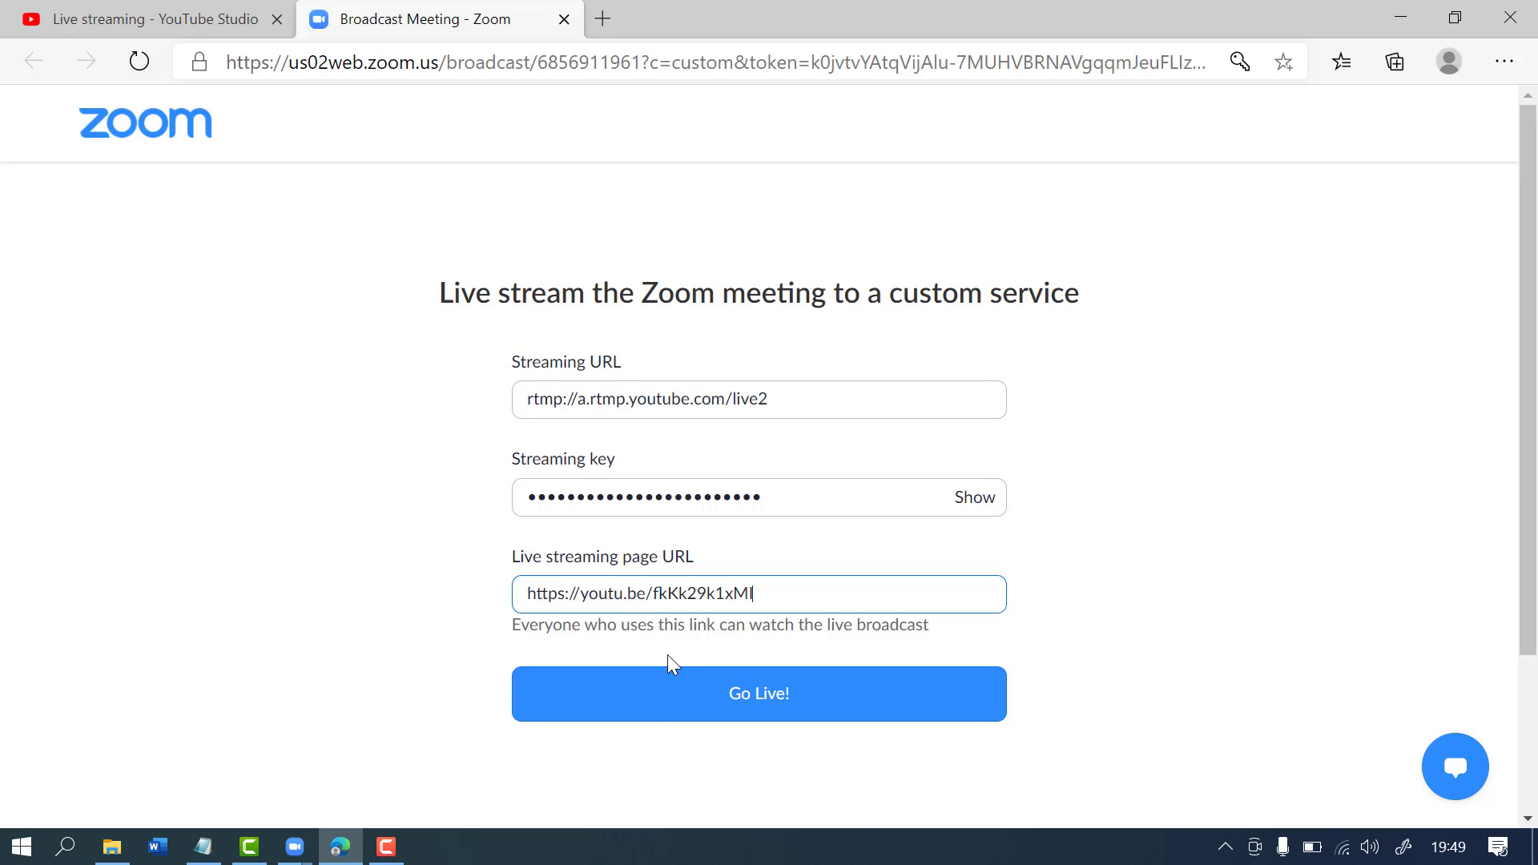
{"action": "left_click", "coordinate": [654, 711]}
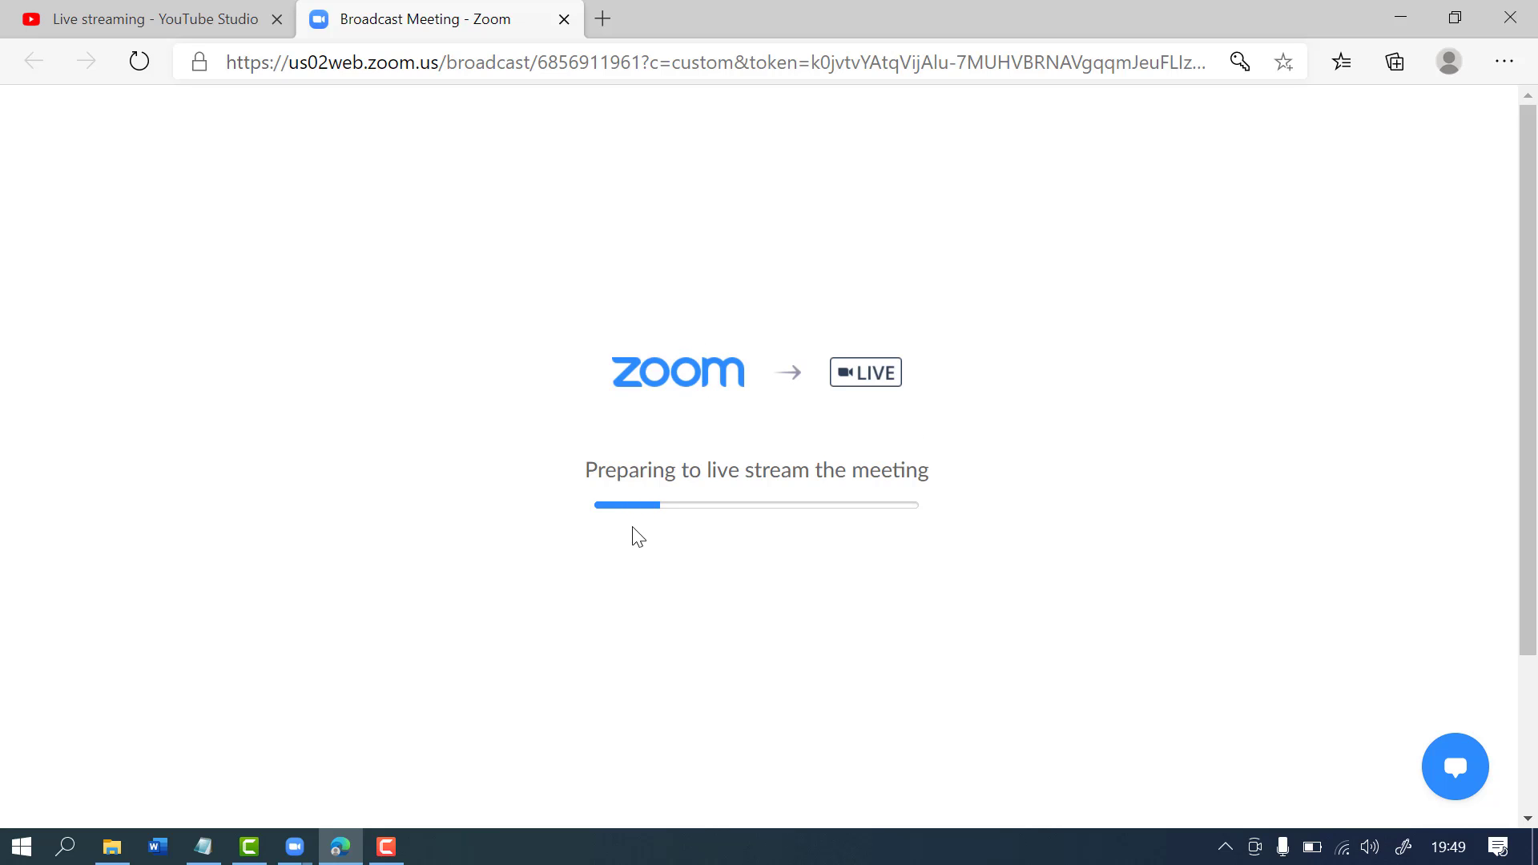
- Return to YouTube Studio, close the share dialog, and end the live stream
{"action": "left_click", "coordinate": [160, 11]}
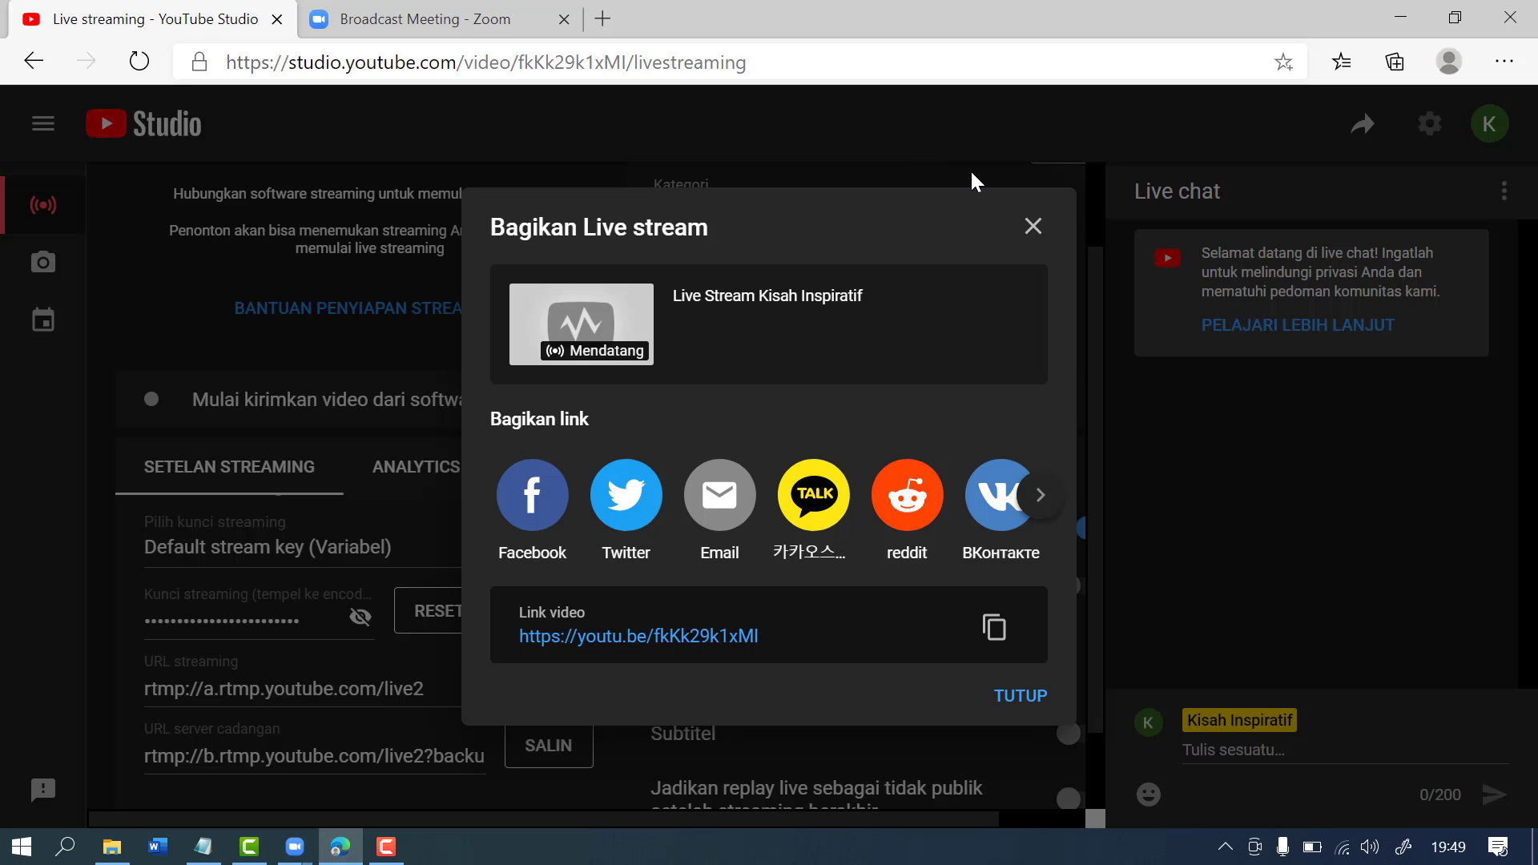
{"action": "left_click", "coordinate": [1033, 226]}
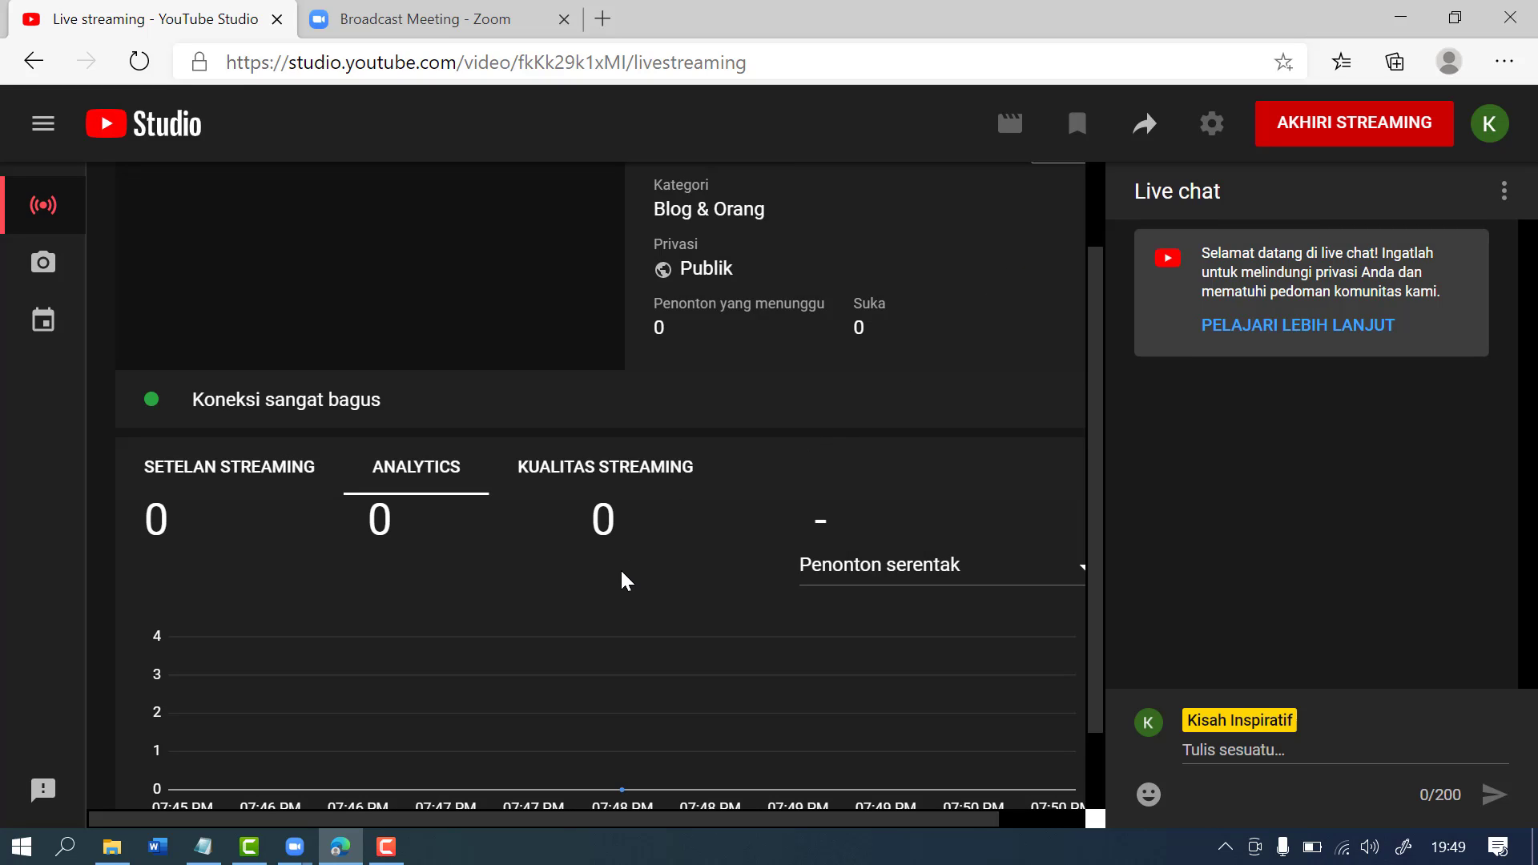
{"action": "left_click", "coordinate": [1366, 135]}
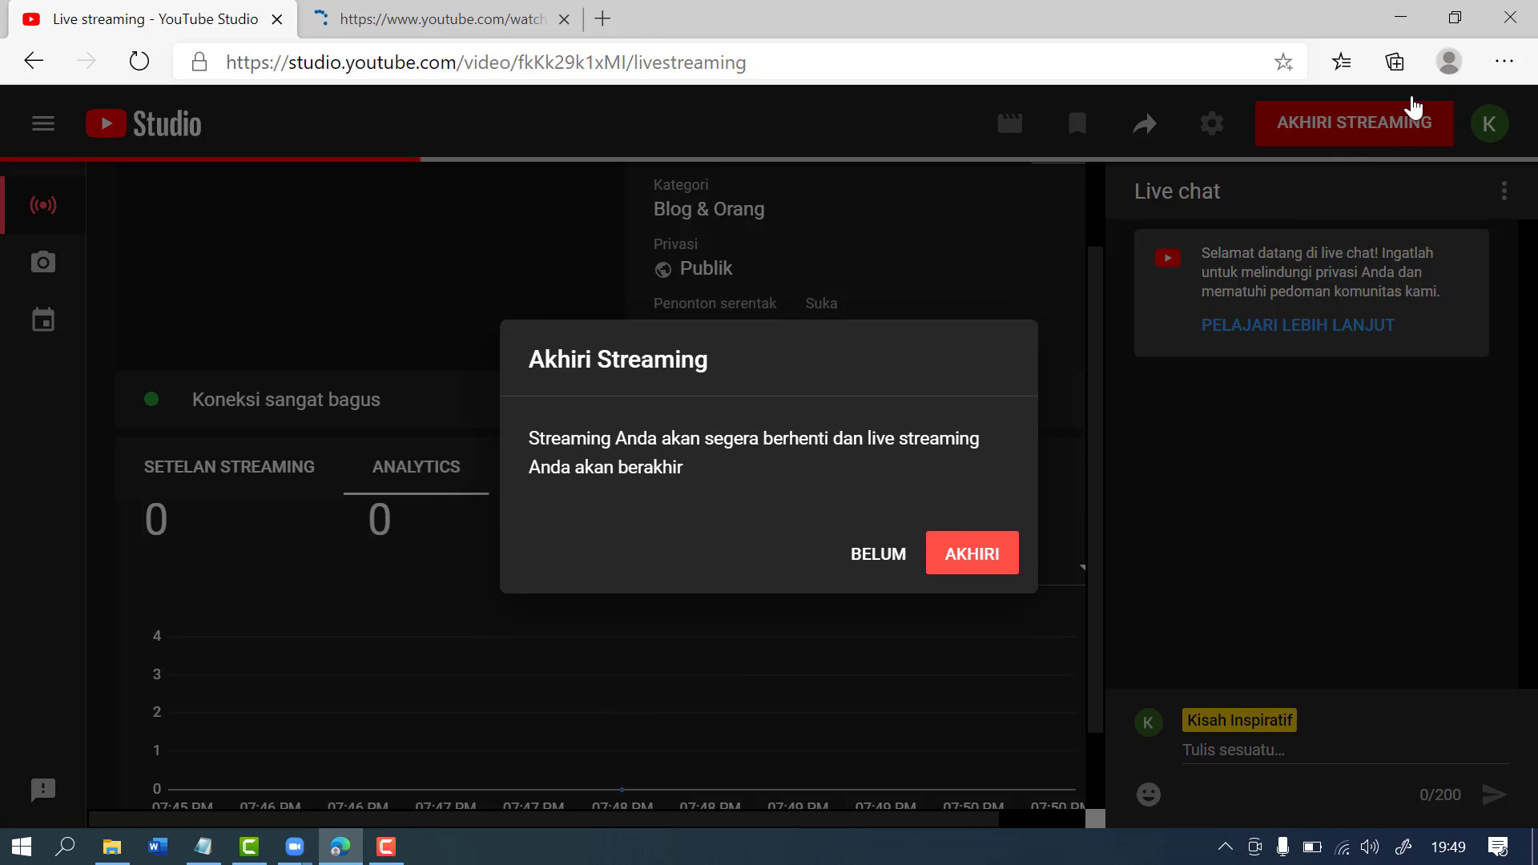
{"action": "left_click", "coordinate": [935, 555]}
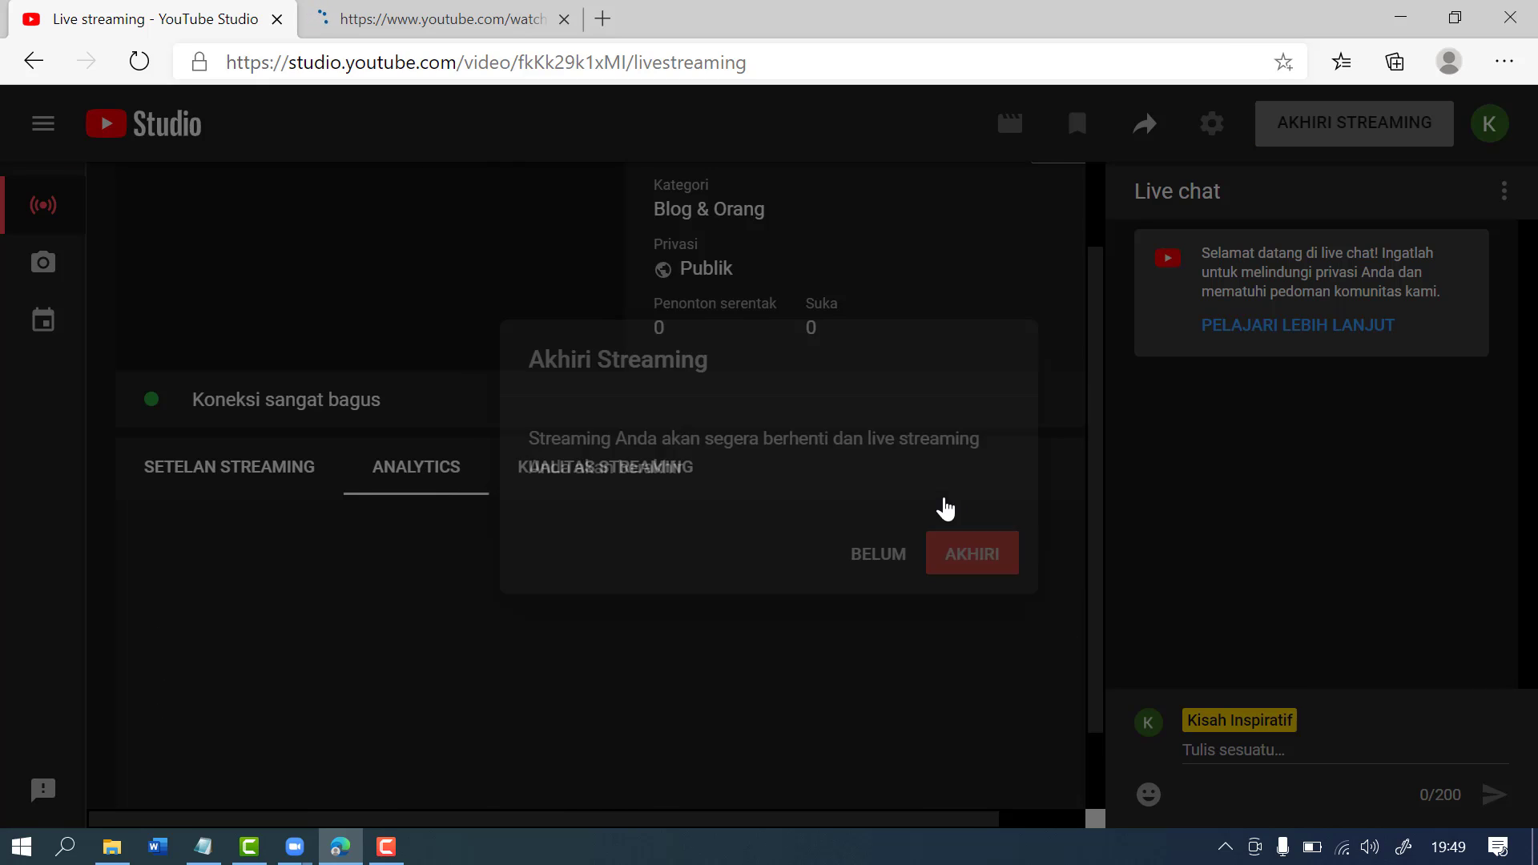